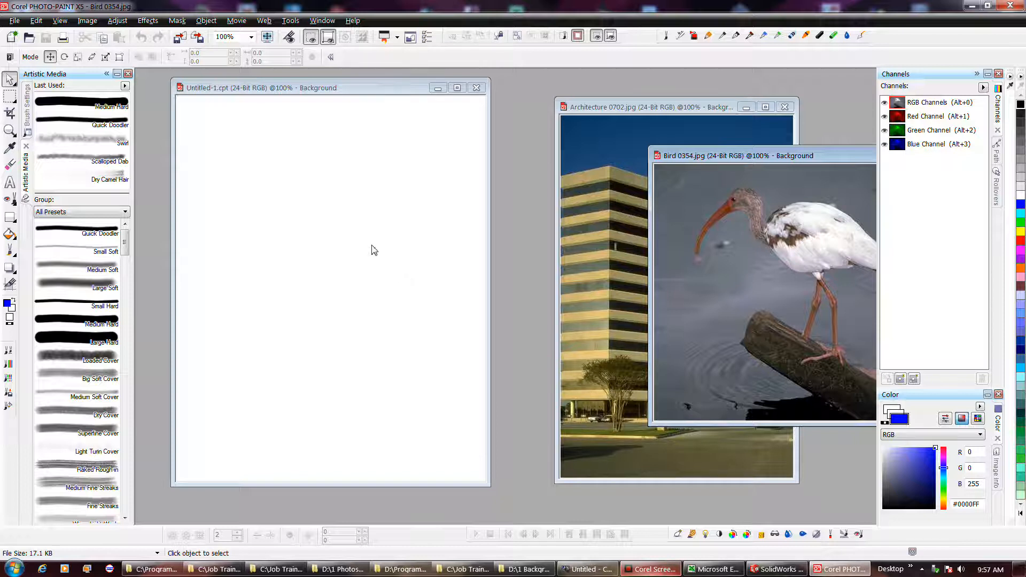
# - Open the context menu on the blank Untitled-1 canvas and dismiss it
pyautogui.rightClick(371, 246)
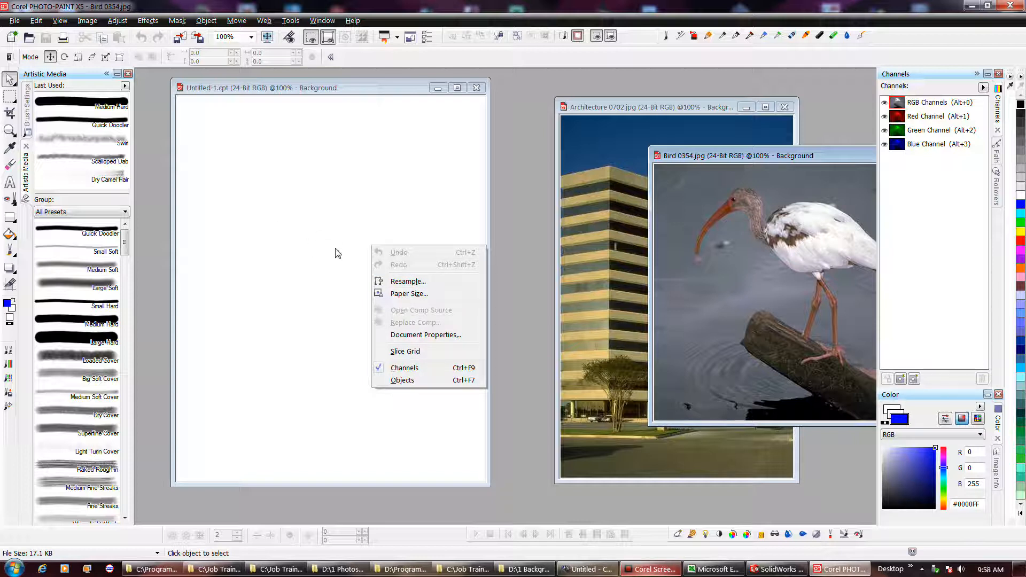
pyautogui.click(336, 253)
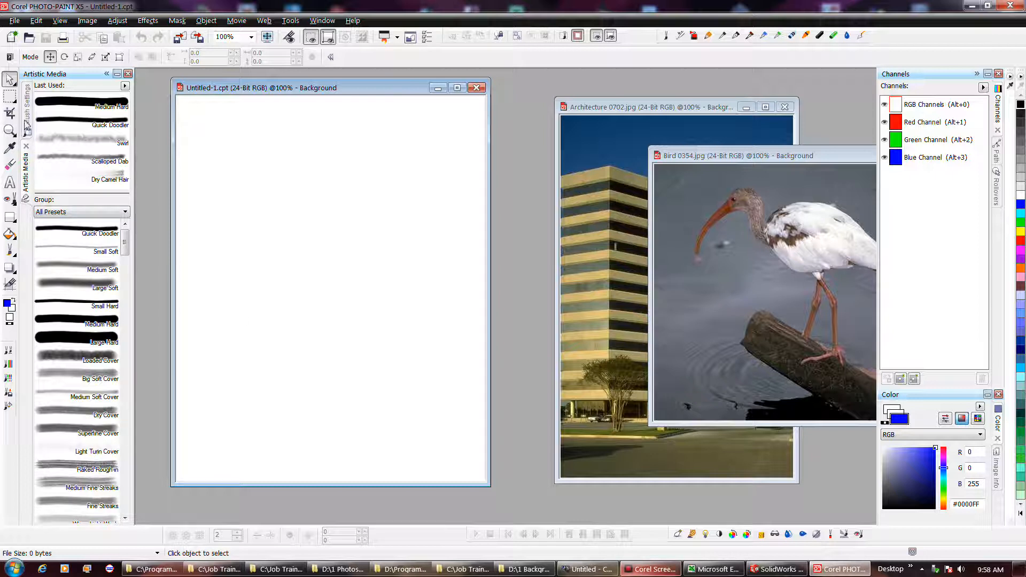
# - Reorder the Artistic Media and Brush Settings docker tabs and switch between the two dockers
pyautogui.click(26, 163)
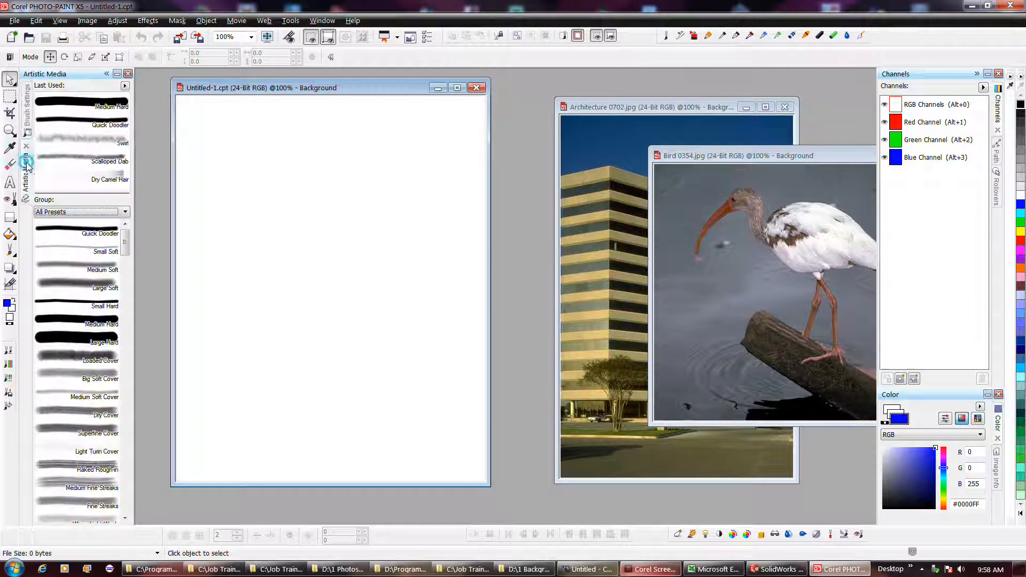
pyautogui.moveTo(29, 171)
pyautogui.mouseDown()
pyautogui.moveTo(230, 169)
pyautogui.moveTo(48, 116)
pyautogui.mouseUp()
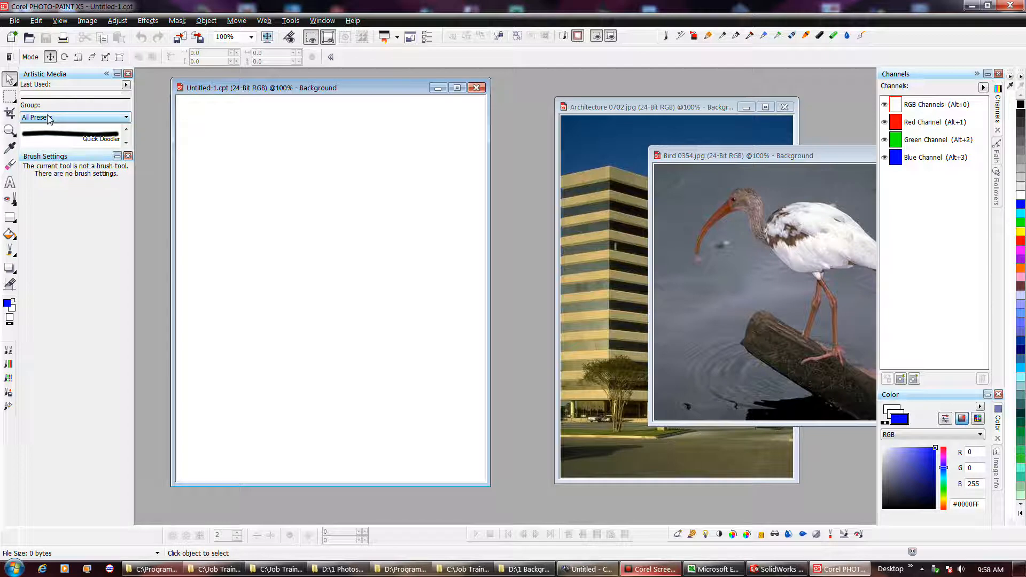
pyautogui.click(651, 570)
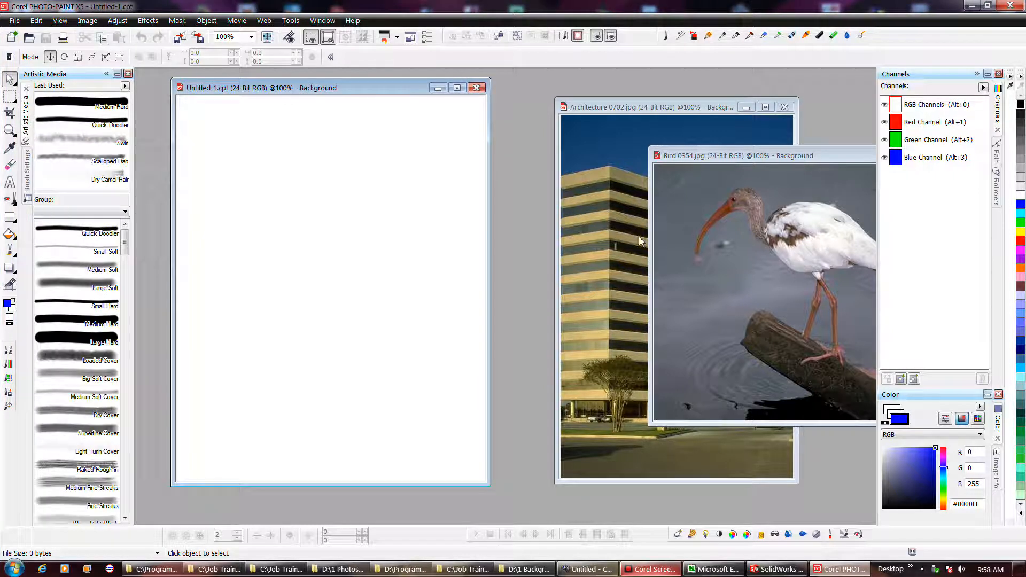
pyautogui.click(31, 178)
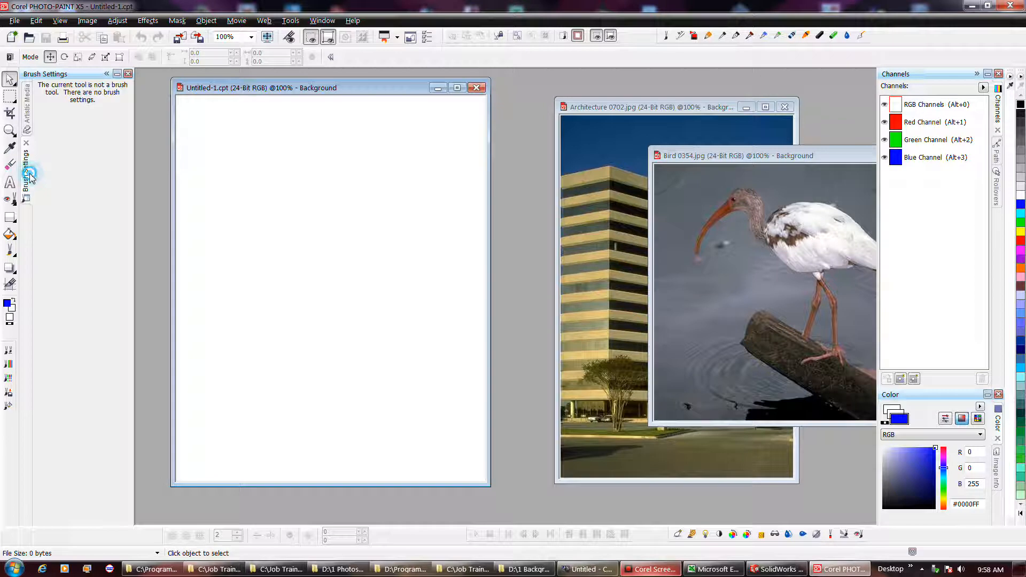
pyautogui.click(27, 123)
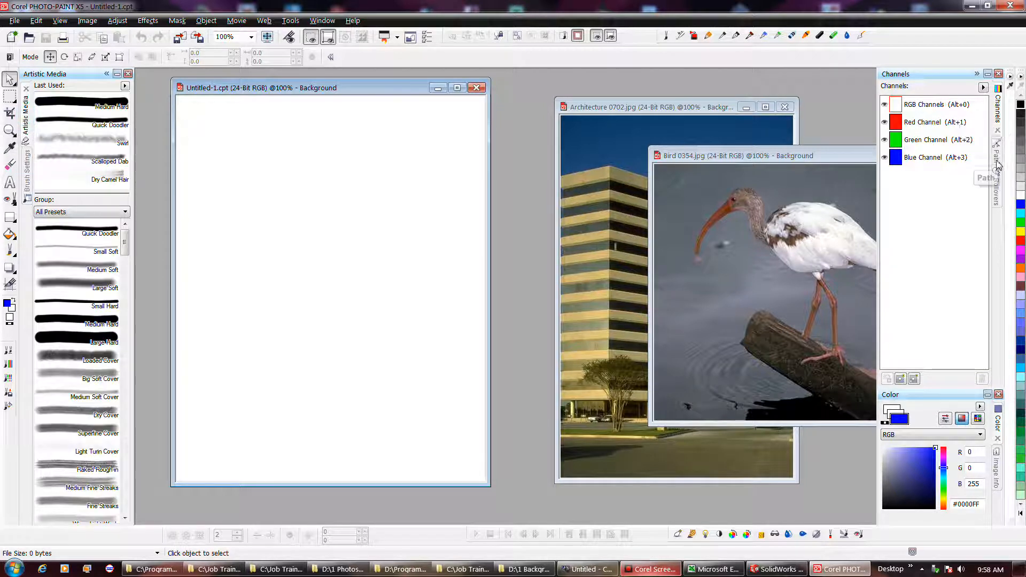
# - Switch among the Rollovers, Path and Channels docker tabs
pyautogui.click(998, 199)
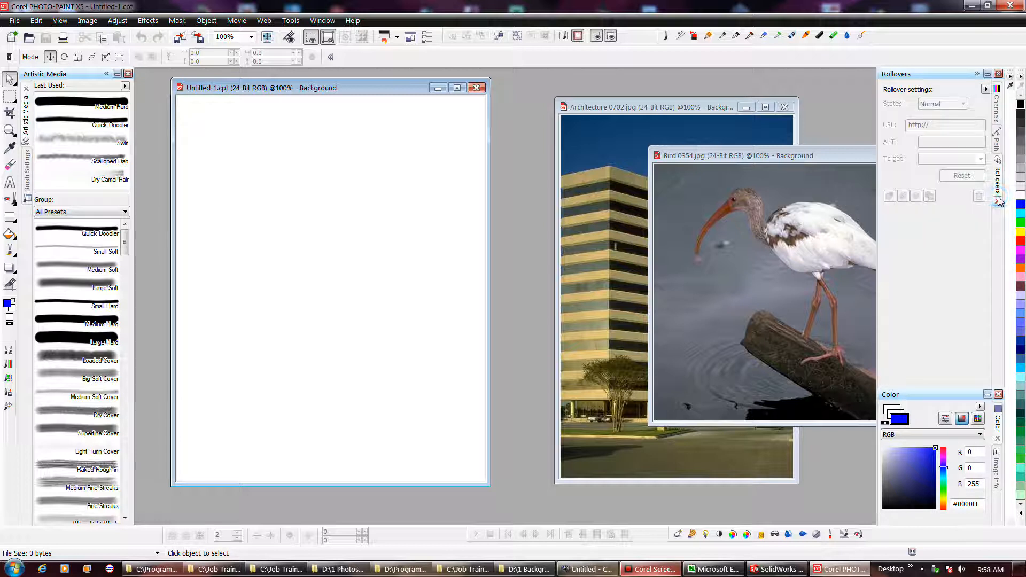
pyautogui.click(998, 143)
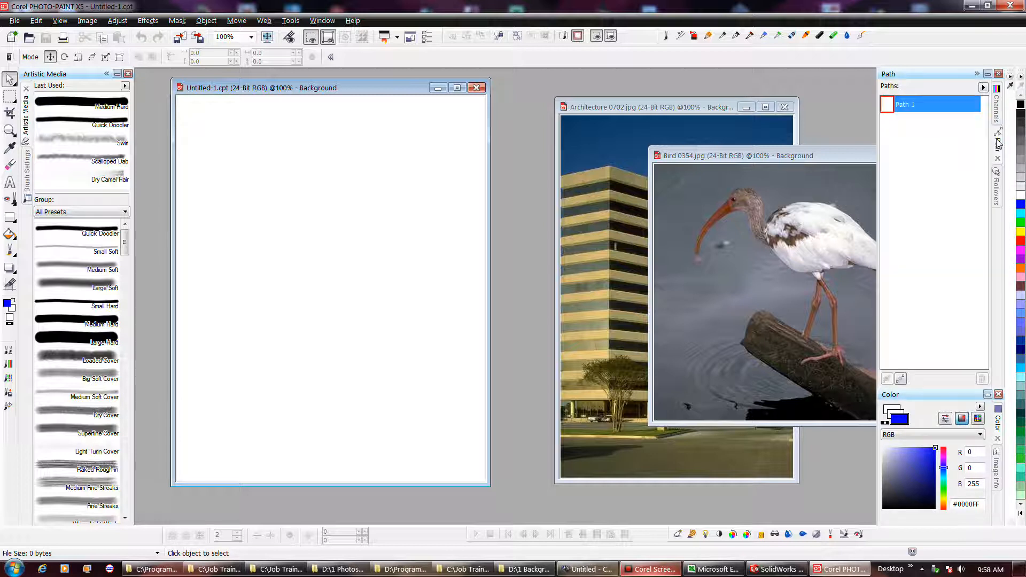
pyautogui.click(999, 170)
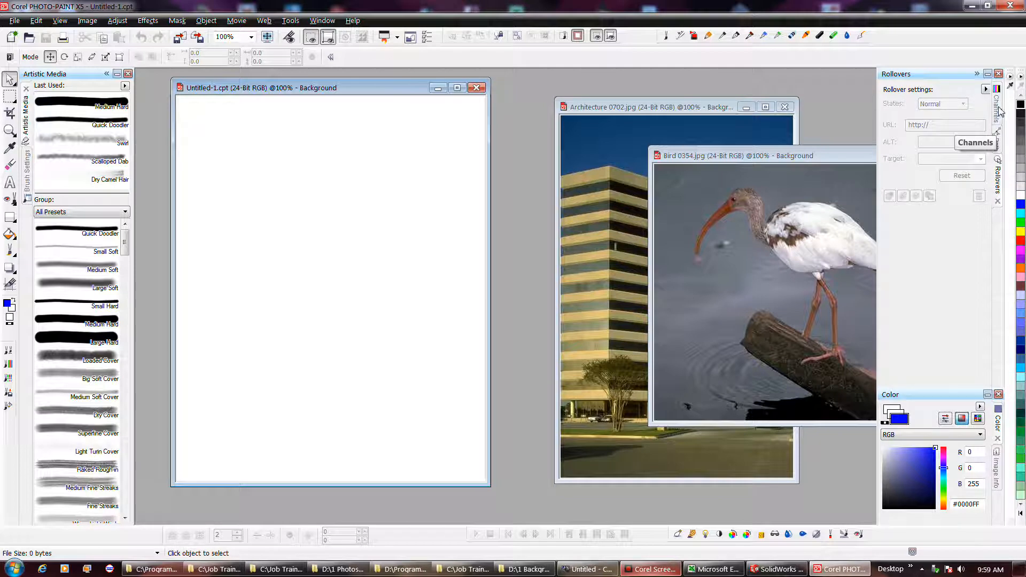
pyautogui.click(998, 110)
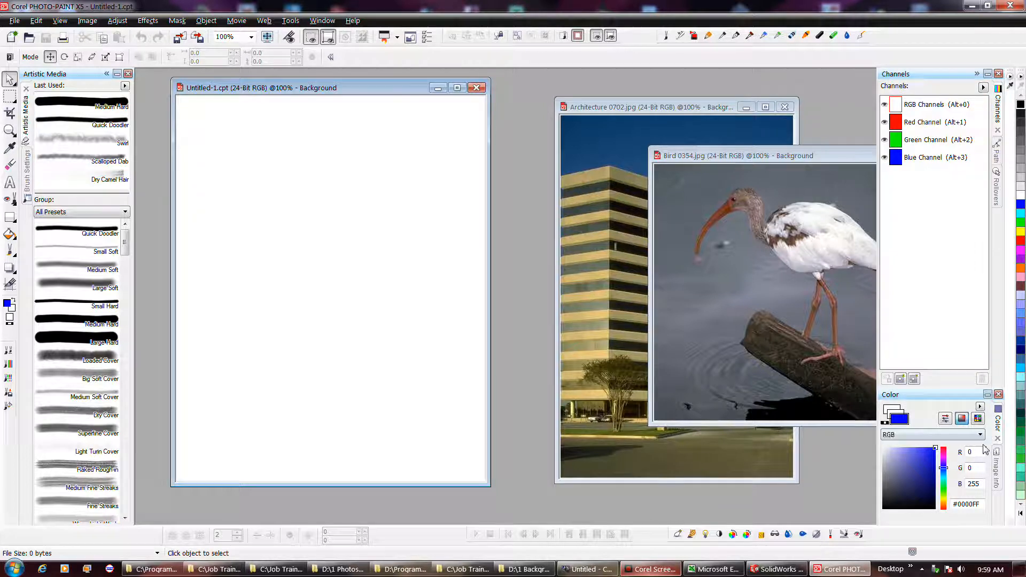
# - Open the Image Info docker to inspect a point on the bird photo, then return to the Color docker
pyautogui.click(997, 470)
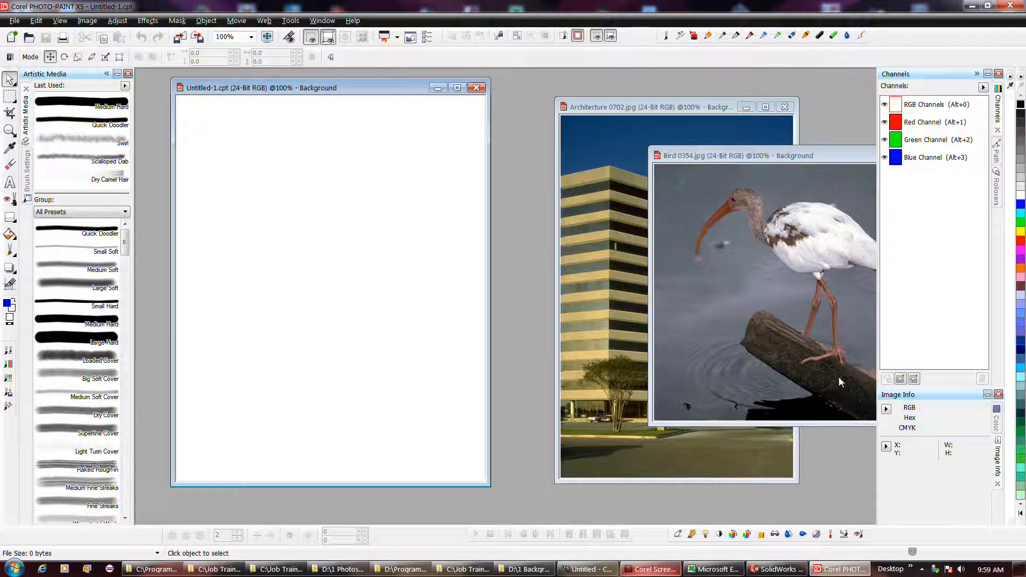
pyautogui.click(812, 356)
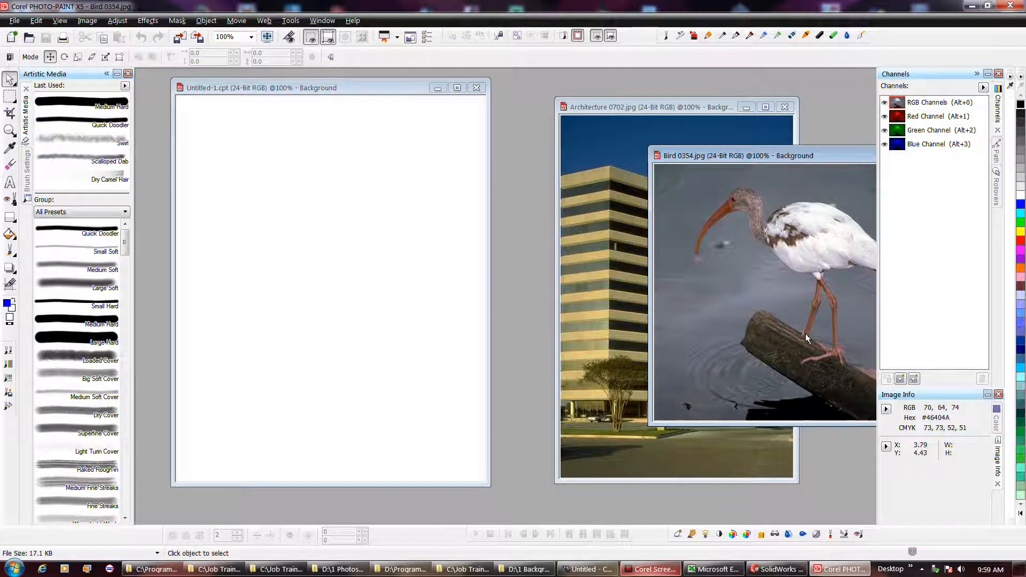
pyautogui.click(997, 422)
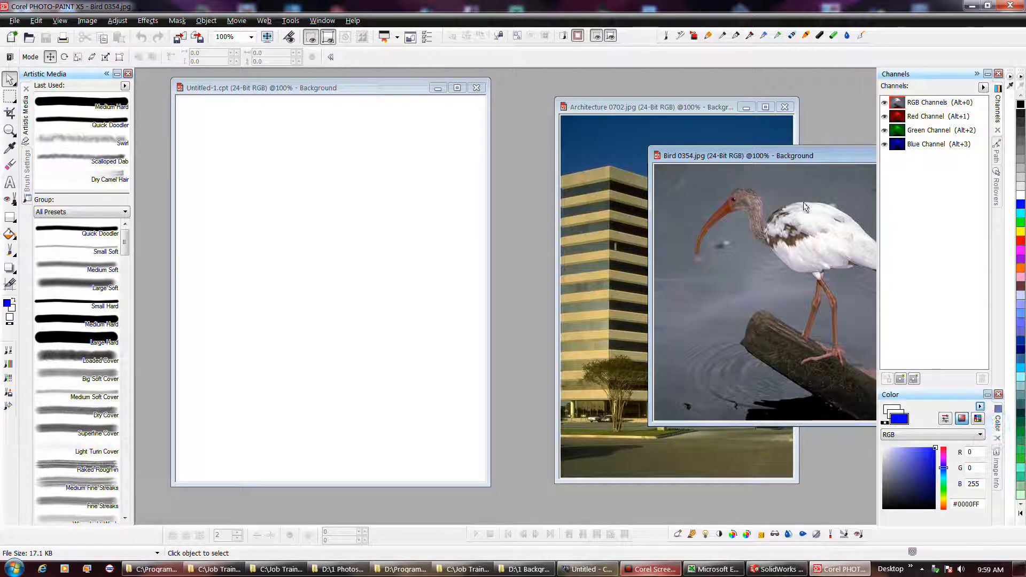
pyautogui.moveTo(770, 159); pyautogui.dragTo(608, 170)
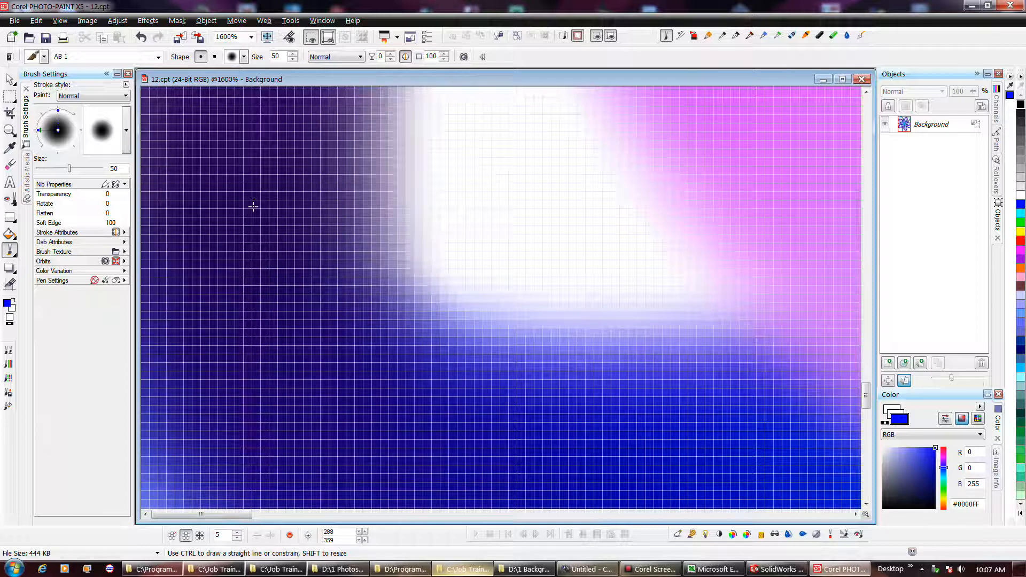
# - Switch to the Brush Settings docker and paint a blue dab on the 12.cpt canvas, zooming in and out to inspect it
pyautogui.click(26, 188)
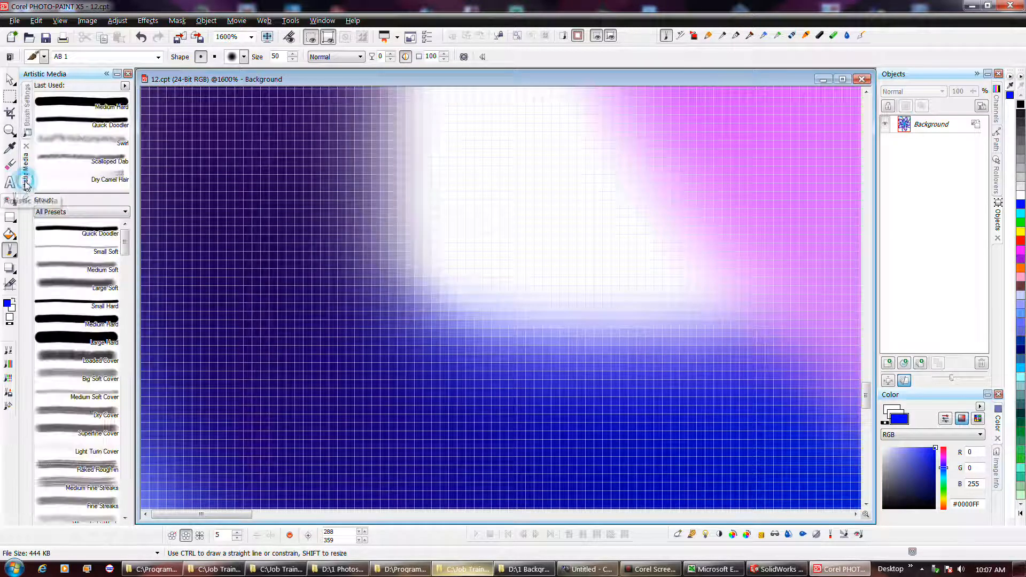
pyautogui.click(26, 119)
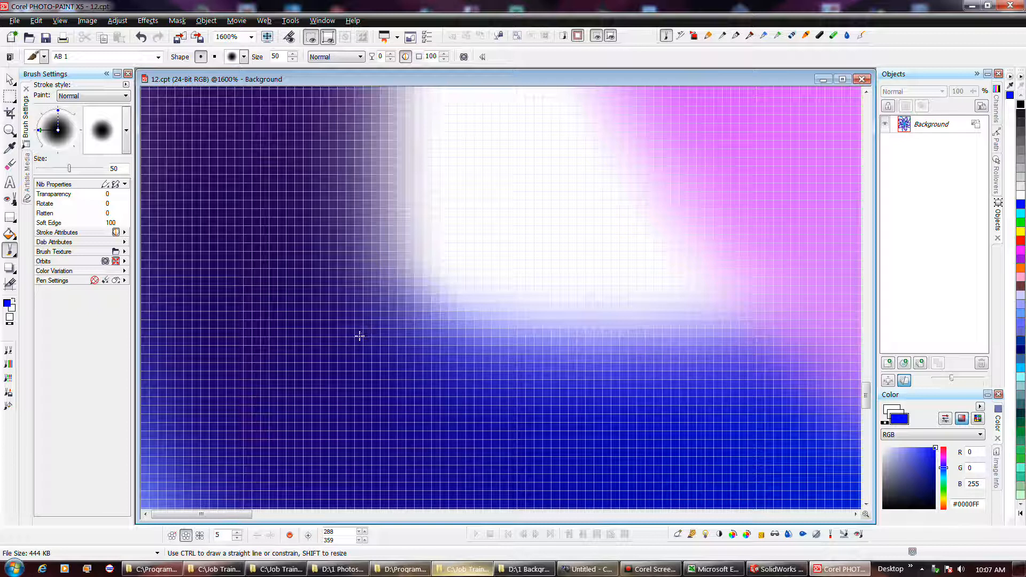
pyautogui.click(385, 315)
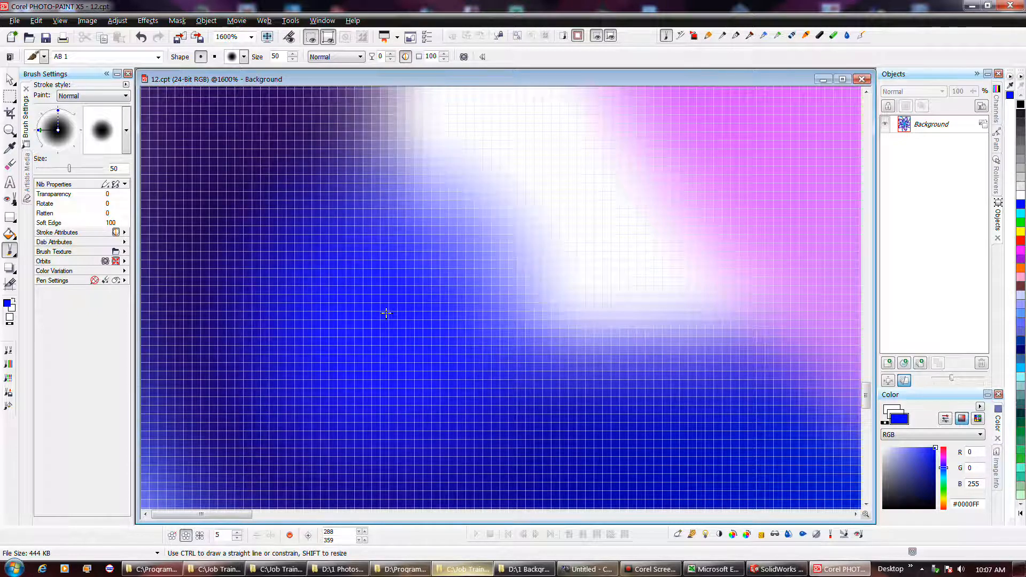
pyautogui.scroll(1, 385, 314)
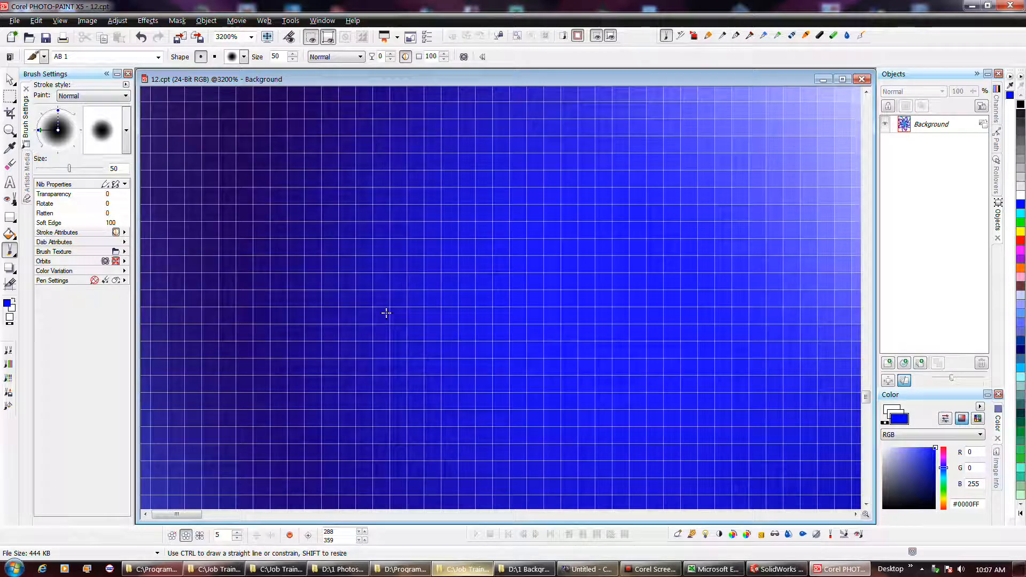
pyautogui.scroll(-2, 386, 313)
pyautogui.scroll(-2, 385, 313)
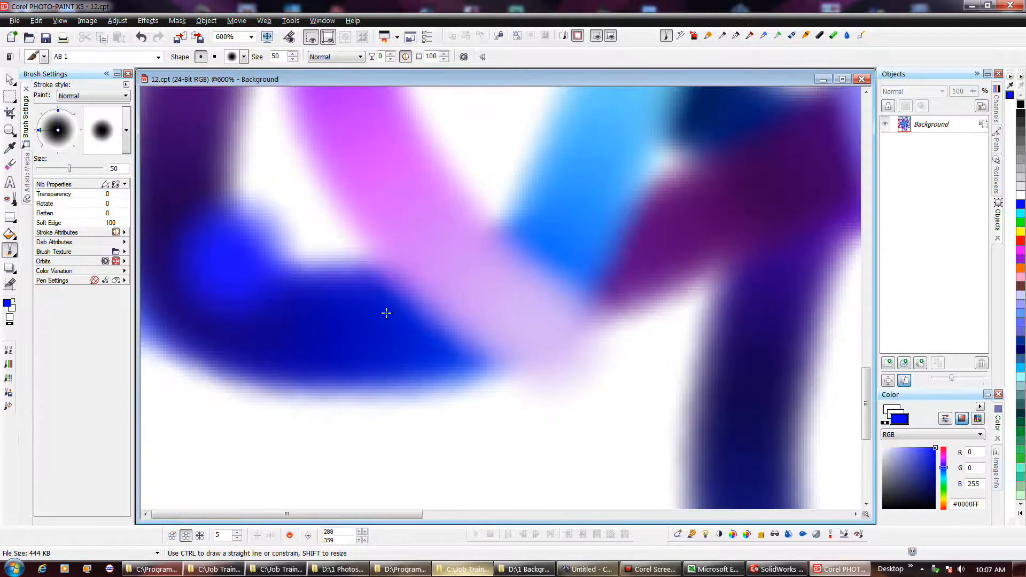
pyautogui.scroll(1, 386, 313)
pyautogui.scroll(-1, 385, 313)
pyautogui.scroll(-2, 386, 313)
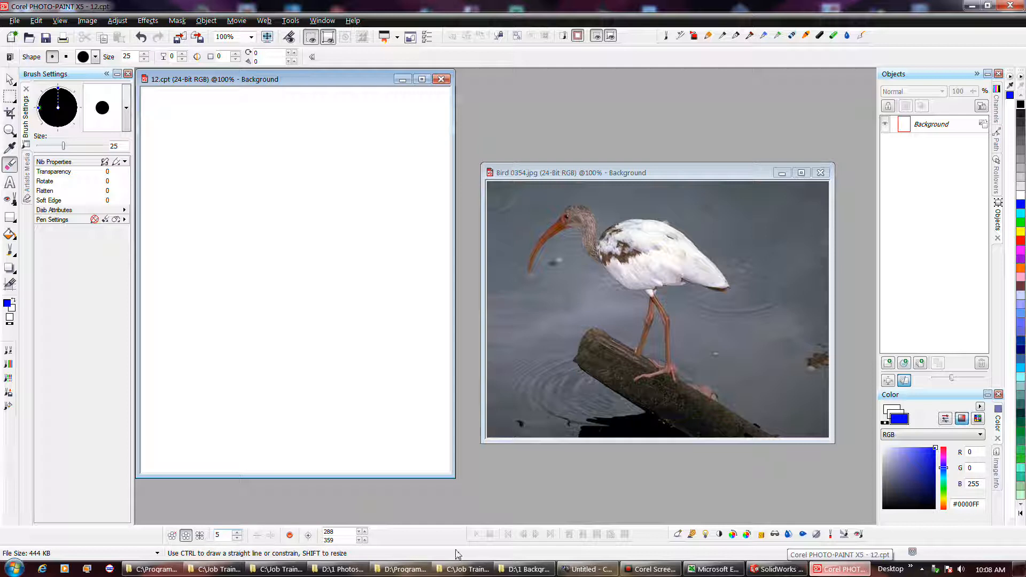
# - Select the Rectangle tool and draw a rectangle in the upper-left area of the blank 12.cpt image
pyautogui.click(171, 535)
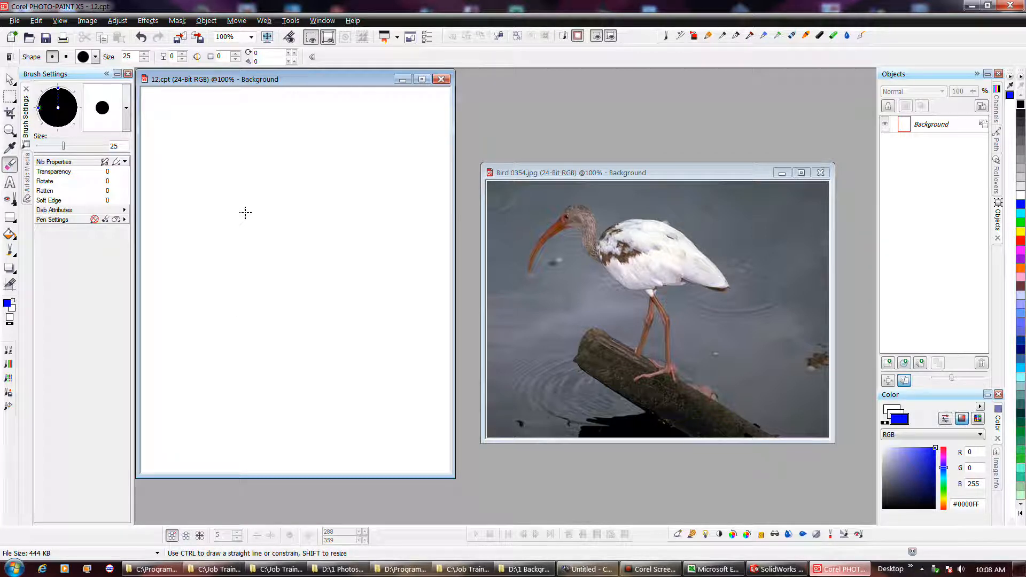
pyautogui.click(10, 219)
pyautogui.moveTo(183, 181); pyautogui.dragTo(363, 308)
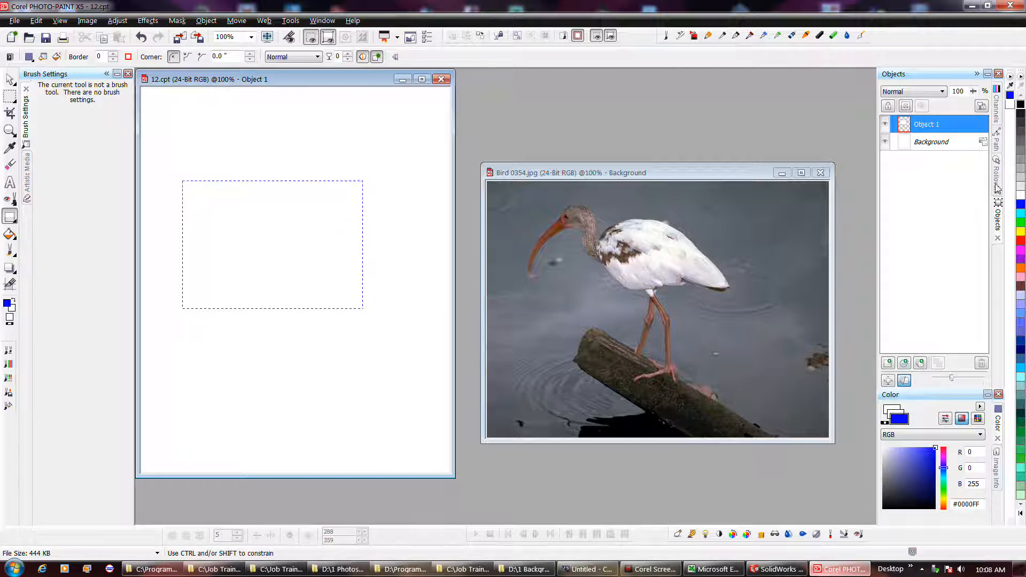
# - Set the foreground color to #52C4C4 and draw a second rectangle below the first one
pyautogui.click(1020, 216)
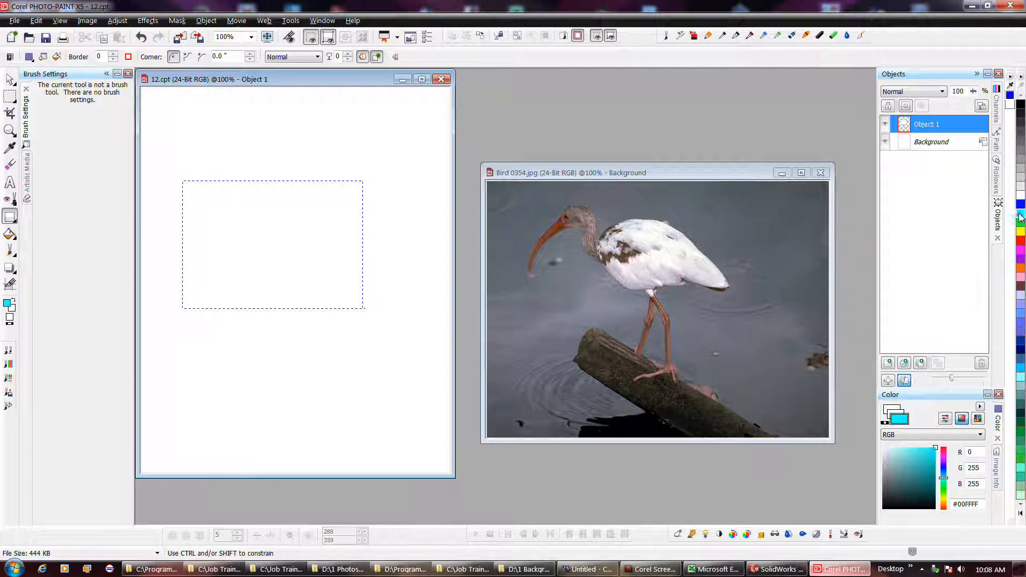
pyautogui.click(915, 467)
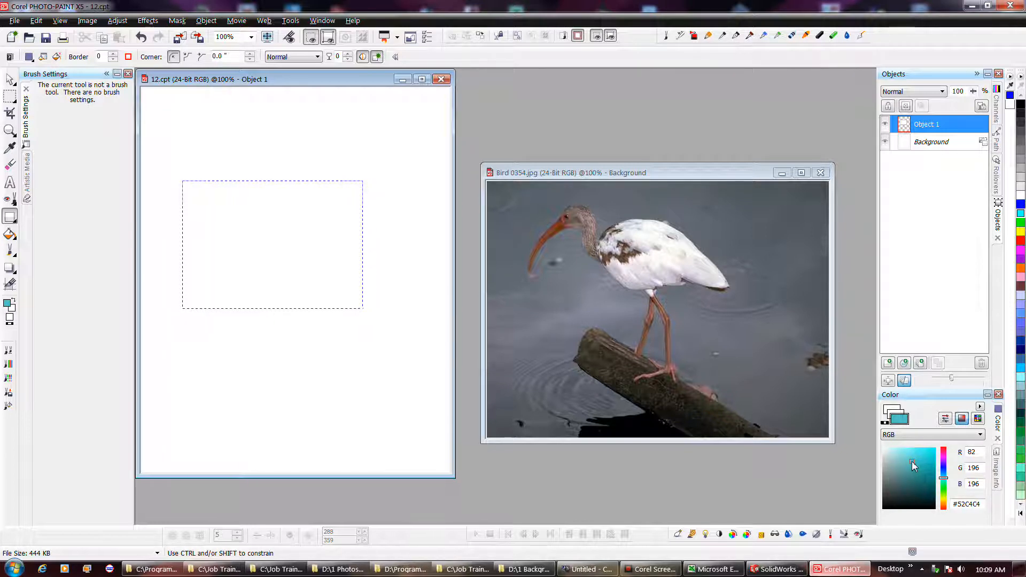
pyautogui.moveTo(210, 330); pyautogui.dragTo(349, 407)
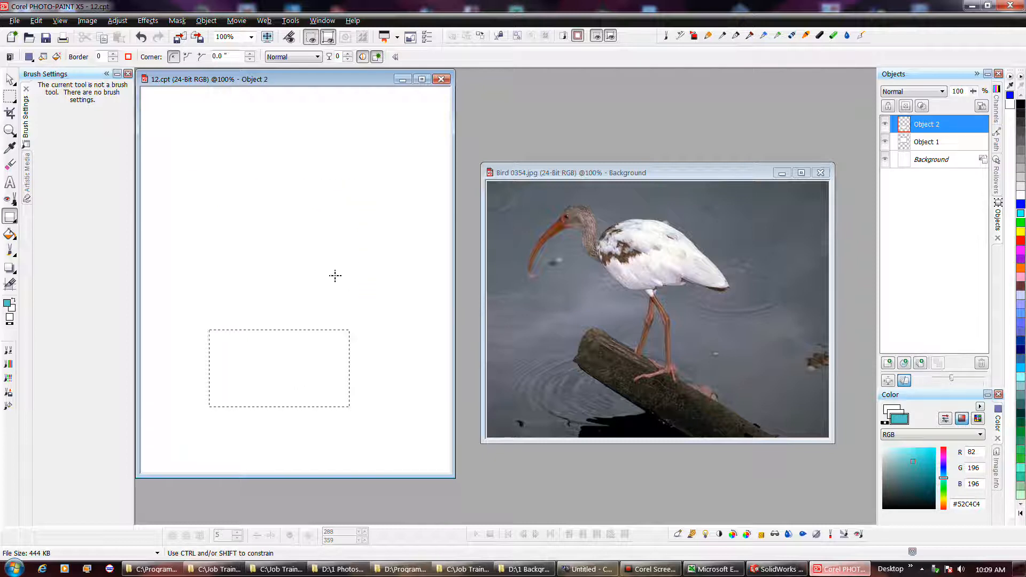
# - Set the fill color to #BA3434 in the Color docker
pyautogui.click(636, 565)
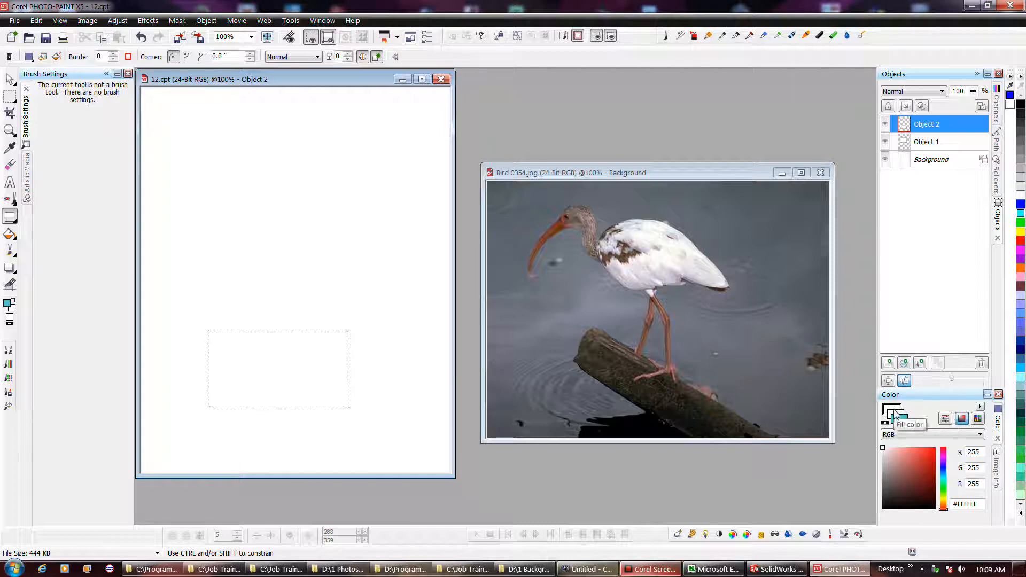
pyautogui.click(901, 422)
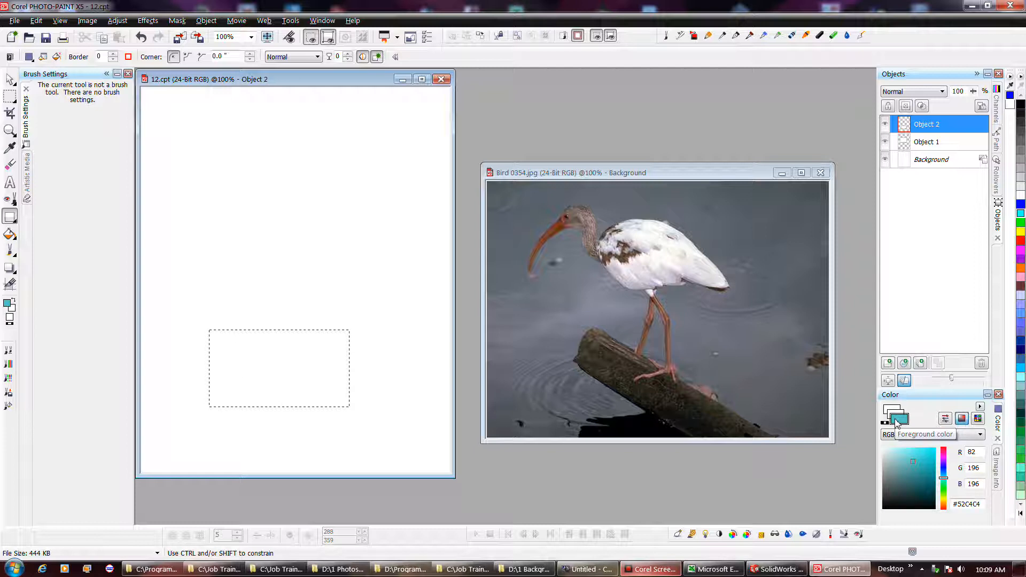
pyautogui.click(890, 408)
pyautogui.click(920, 463)
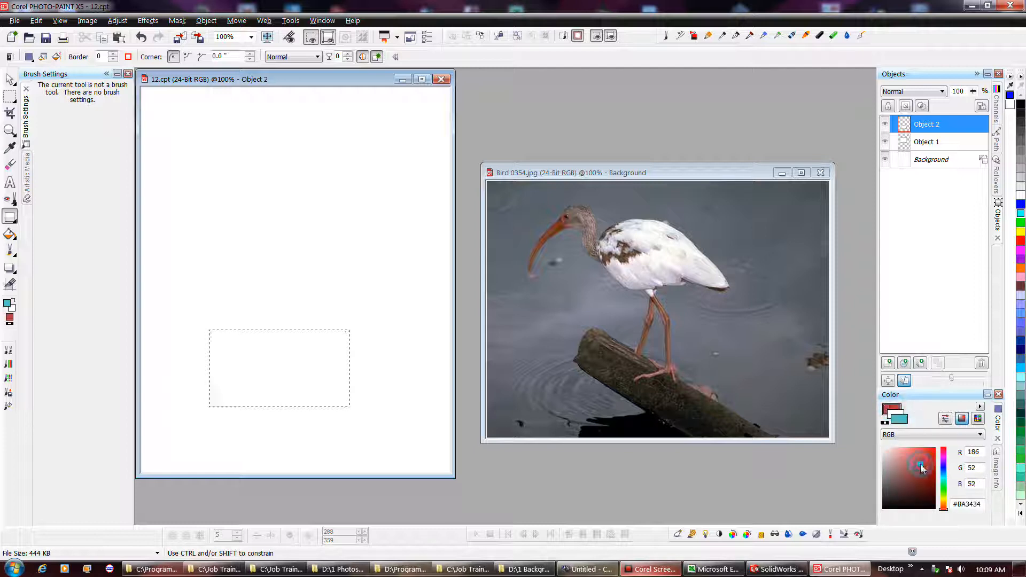
# - Set the background color to #3C5291 and draw a third, red-filled rectangle near the top of the image
pyautogui.click(903, 418)
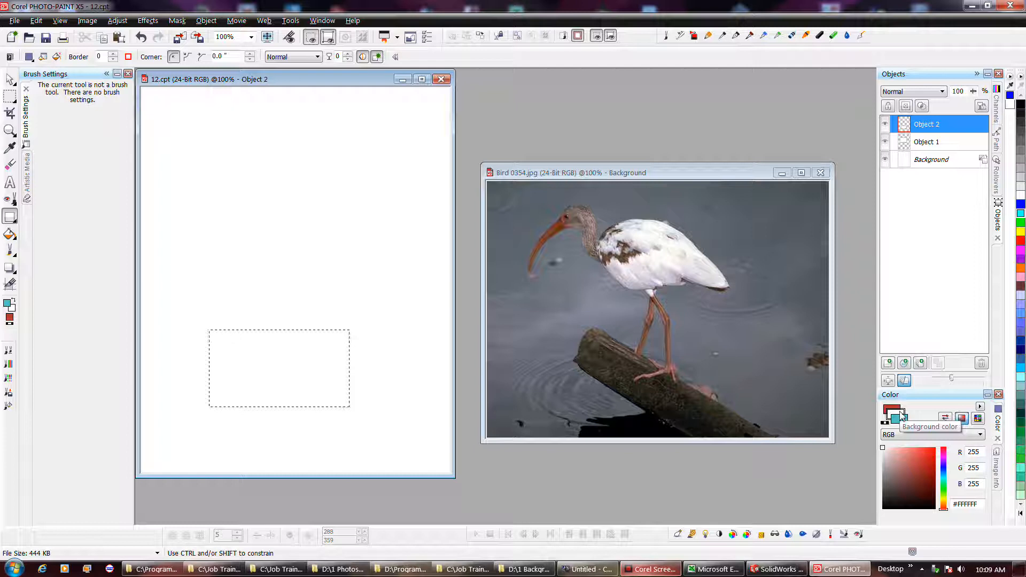
pyautogui.click(943, 470)
pyautogui.click(914, 475)
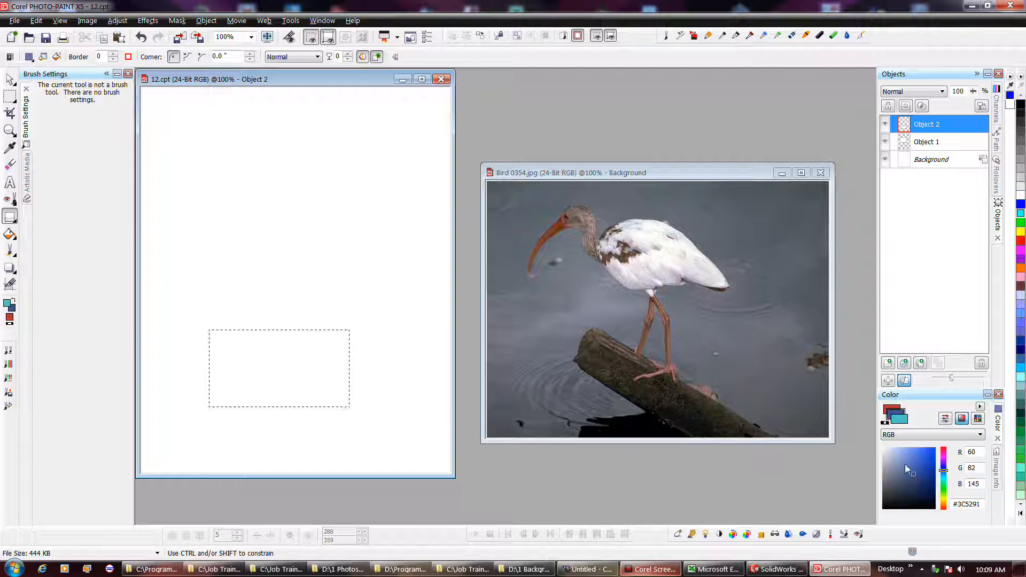
pyautogui.moveTo(236, 203); pyautogui.dragTo(352, 288)
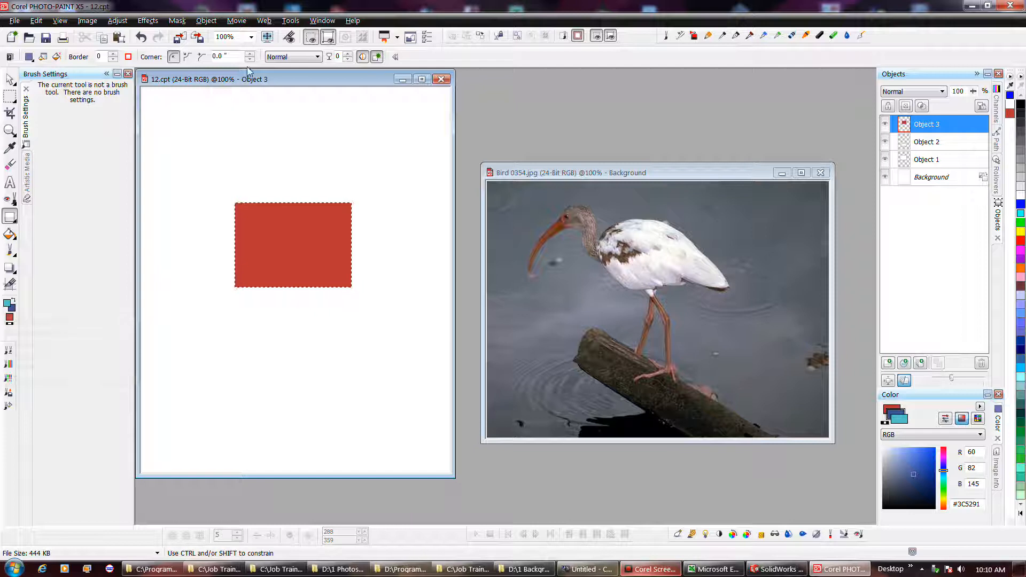
# - Open Hints from the Help menu and move the Hints window beside the bird photo
pyautogui.click(350, 20)
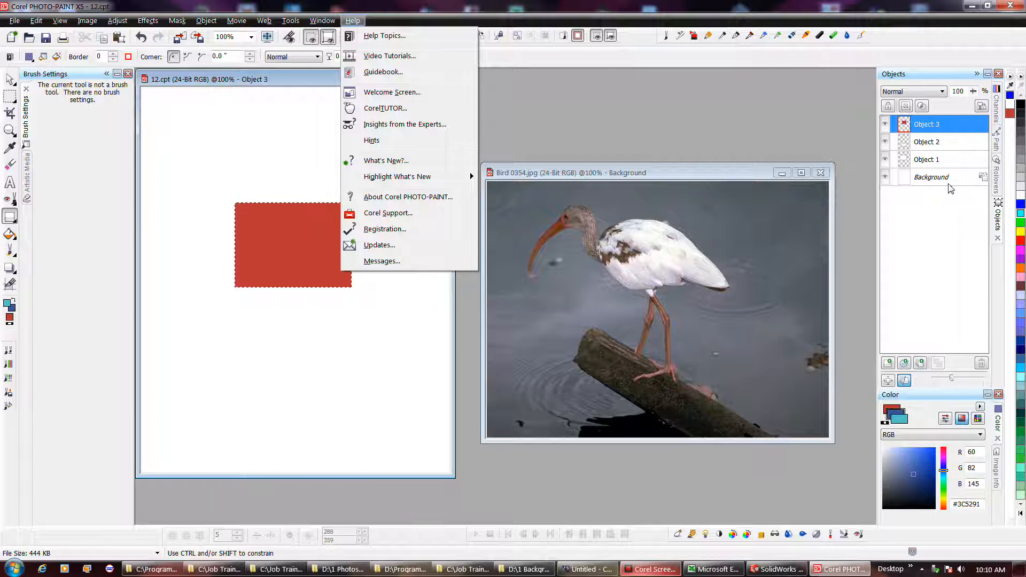
pyautogui.click(383, 143)
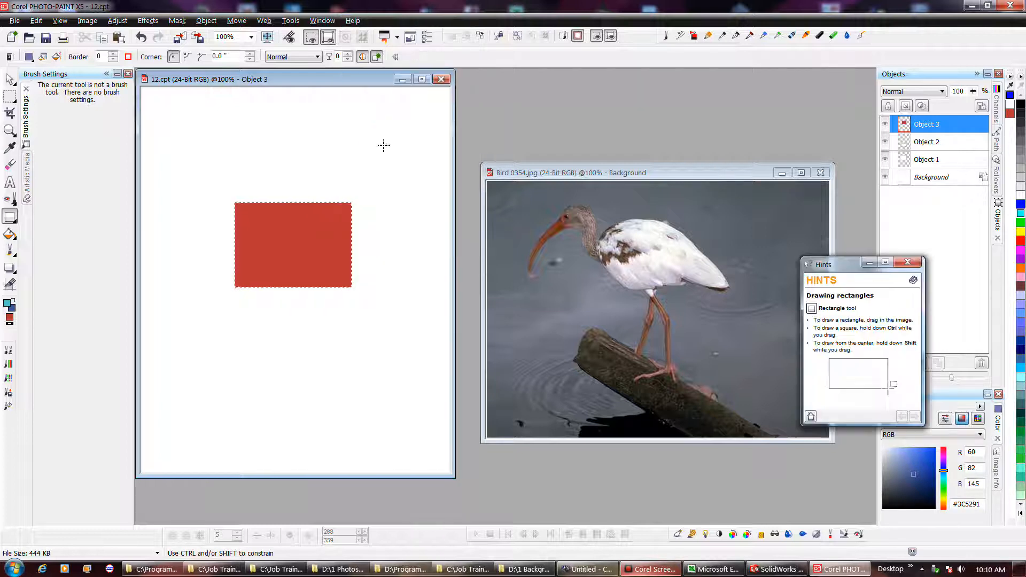
pyautogui.moveTo(852, 265); pyautogui.dragTo(800, 243)
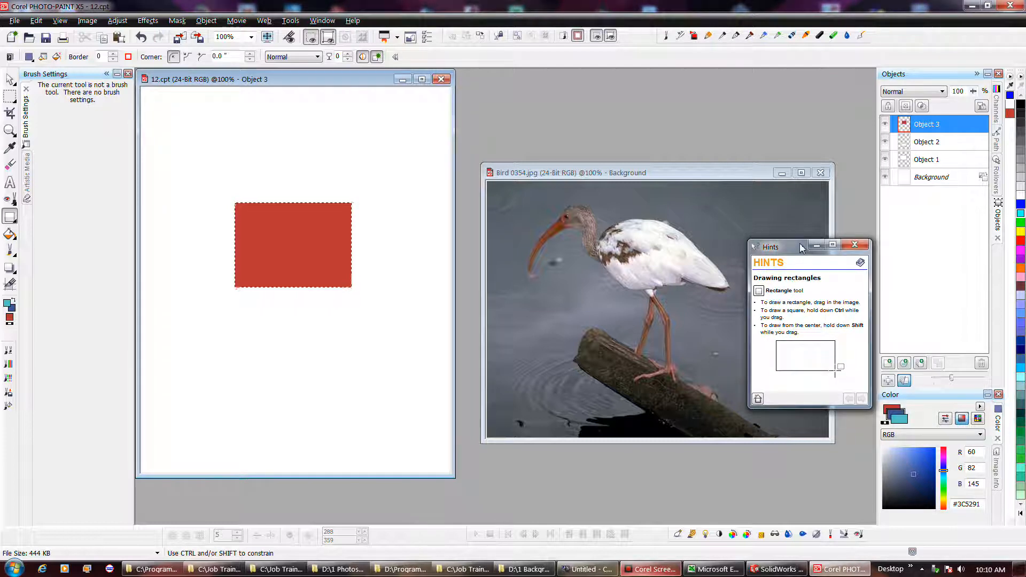
# - Resize the Hints window slightly and close it
pyautogui.moveTo(871, 407)
pyautogui.mouseDown()
pyautogui.moveTo(890, 500)
pyautogui.moveTo(878, 421)
pyautogui.mouseUp()
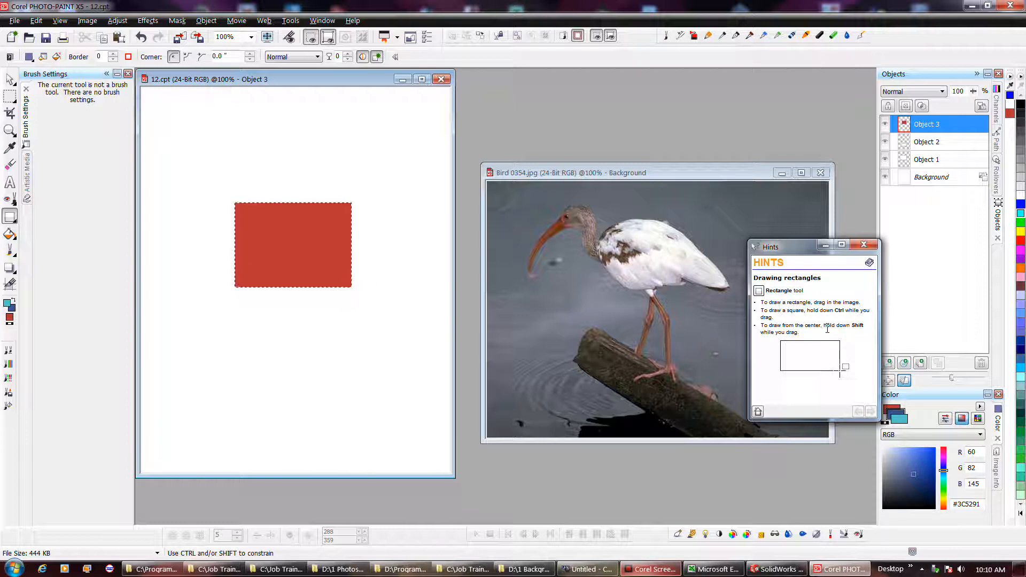
pyautogui.click(869, 263)
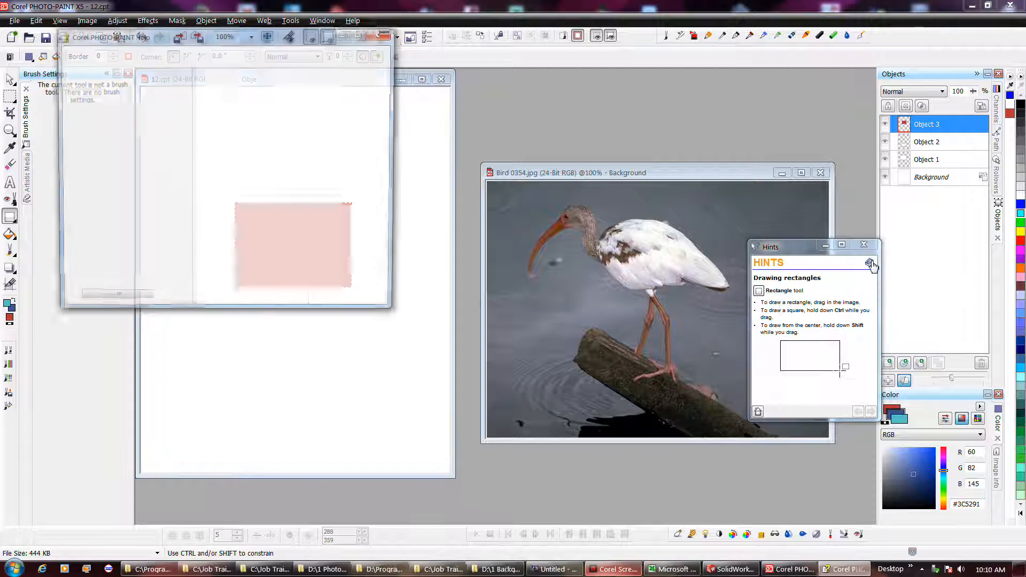
pyautogui.click(384, 31)
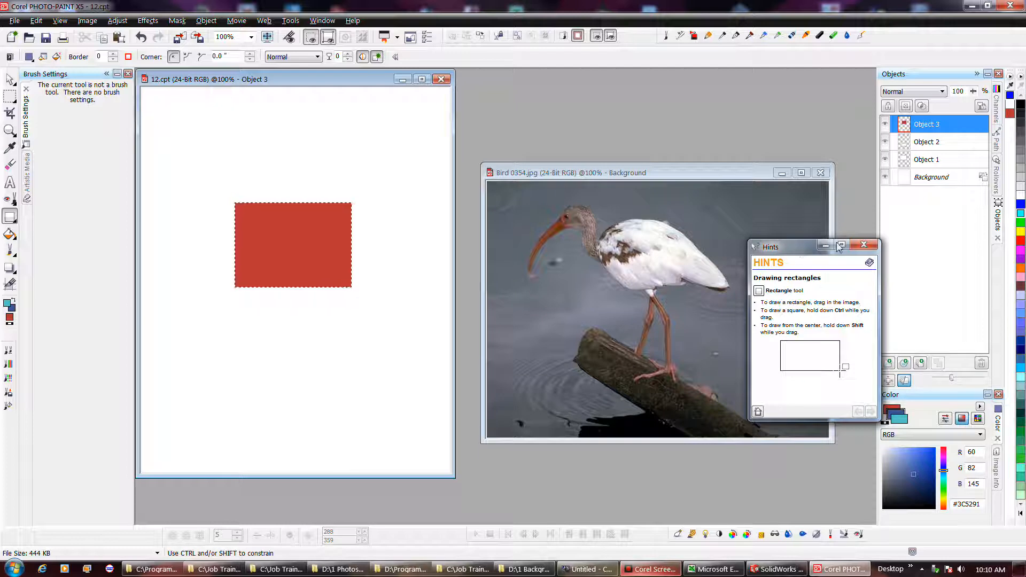
pyautogui.click(863, 245)
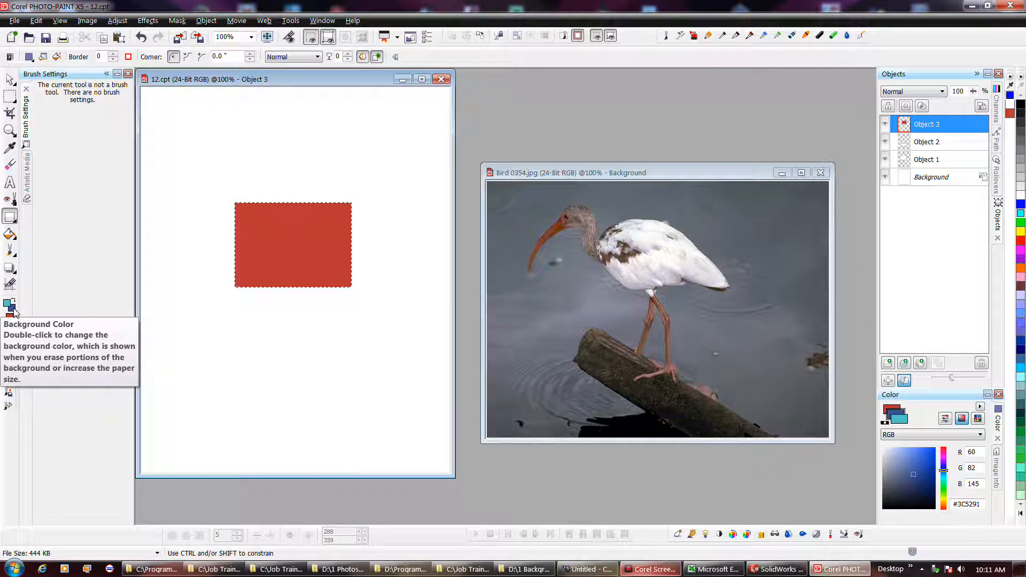
# - Paint a diagonal stroke across the red rectangle with the Paint tool at brush size 25
pyautogui.click(10, 164)
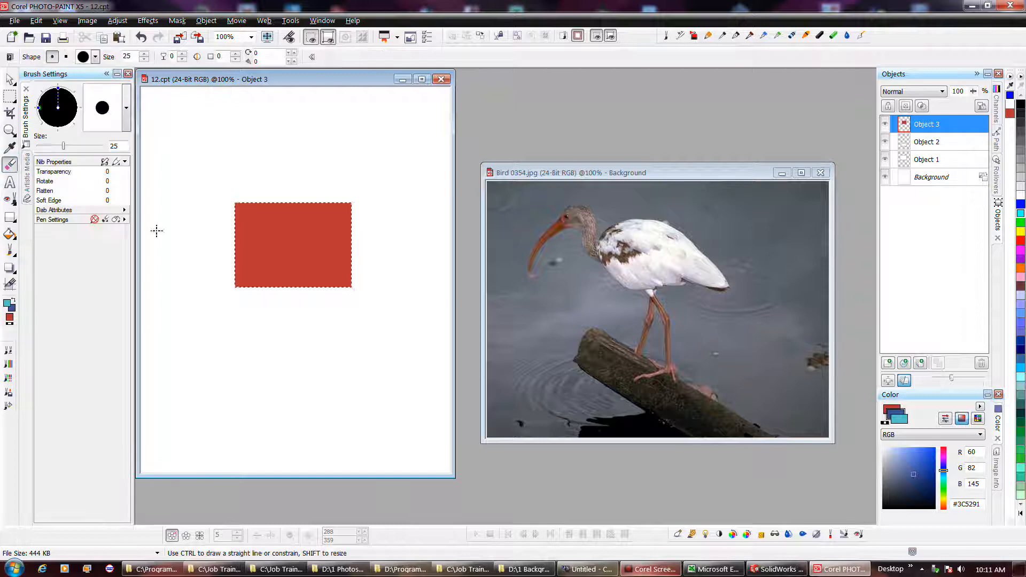
pyautogui.moveTo(225, 224); pyautogui.dragTo(282, 261)
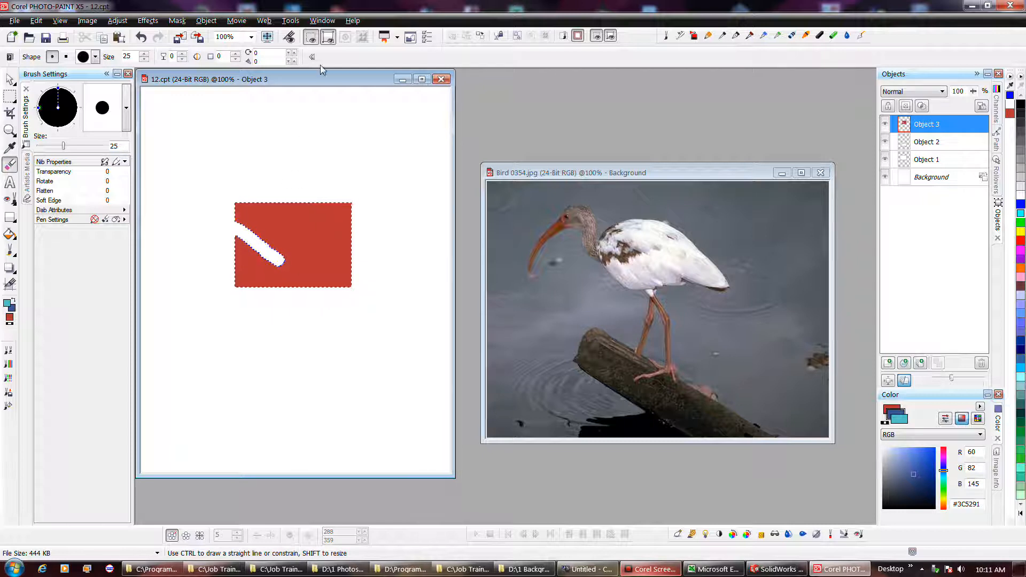
# - Paint a second short stroke across the red rectangle's top edge
pyautogui.click(316, 40)
pyautogui.click(314, 41)
pyautogui.click(313, 42)
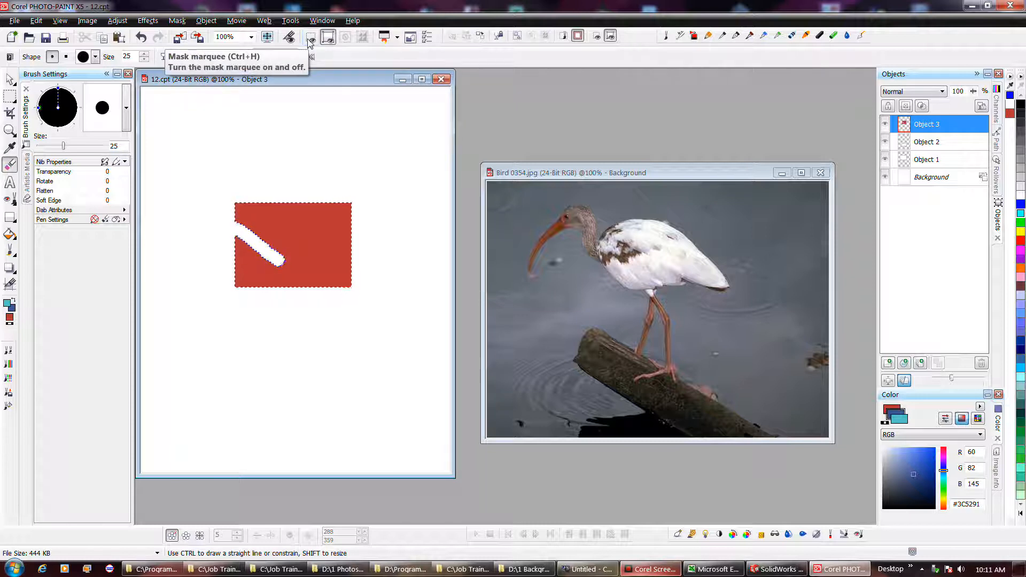
pyautogui.moveTo(273, 196); pyautogui.dragTo(299, 211)
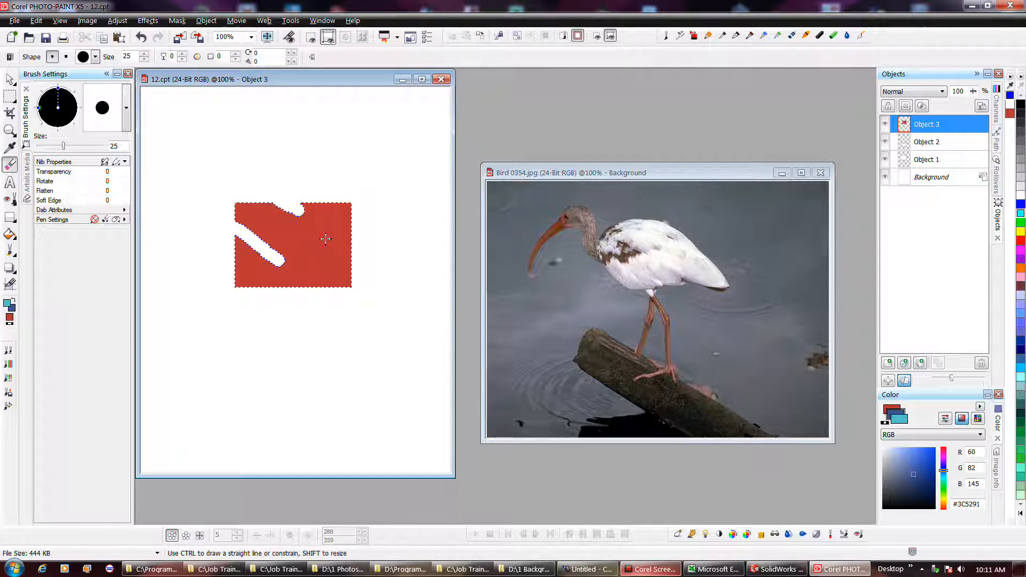
# - Toggle the object marquee off and back on to compare how the selected object is shown
pyautogui.click(330, 36)
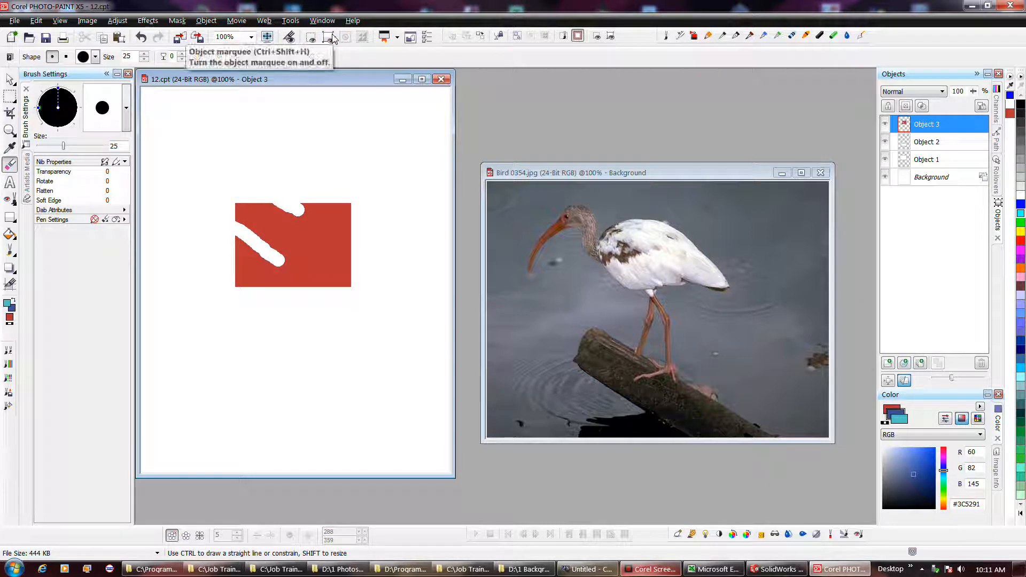
pyautogui.click(311, 36)
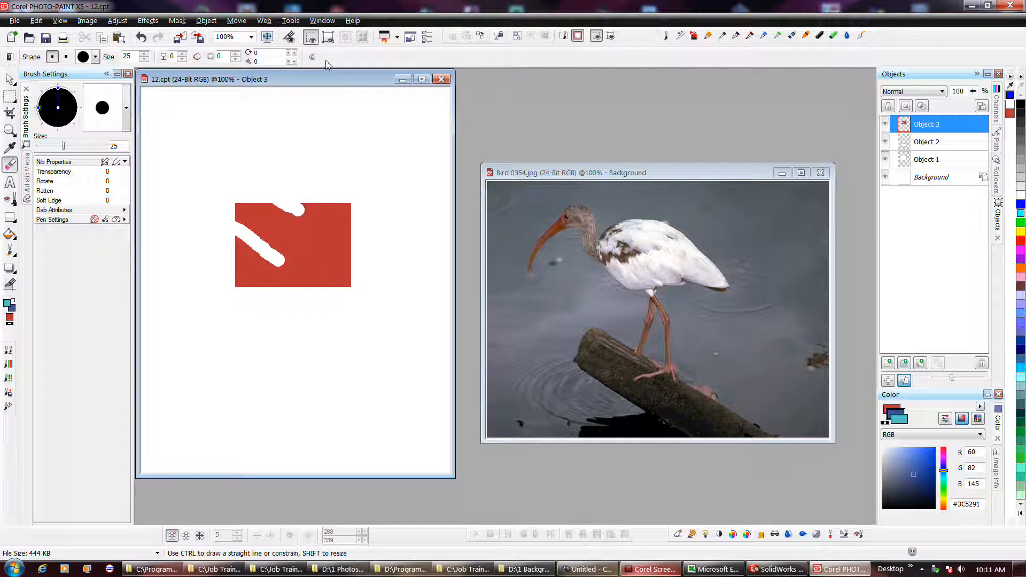
pyautogui.click(327, 38)
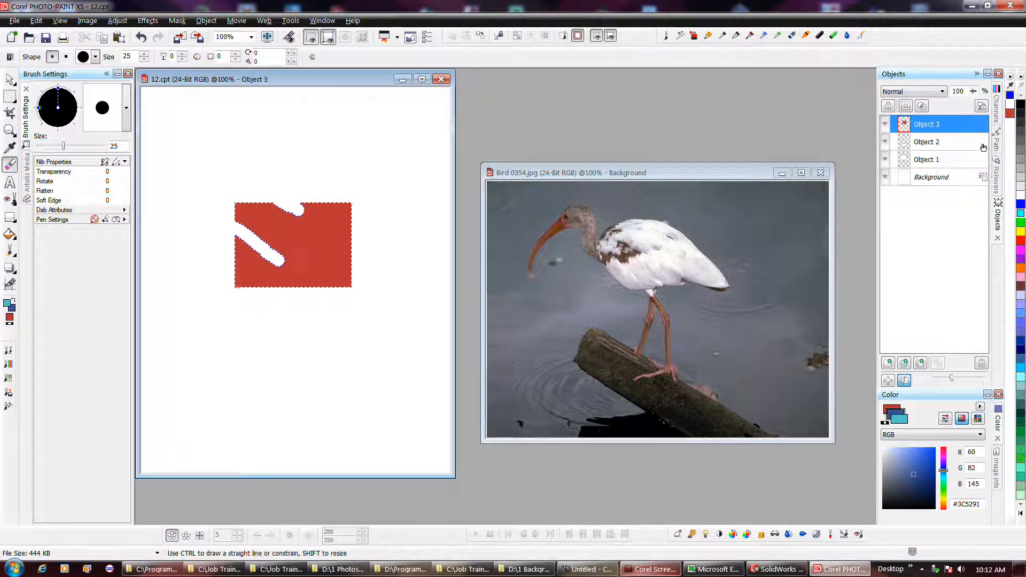
# - Select Object 2 in the Objects docker and fill the lower rectangle with the Fill tool
pyautogui.click(939, 144)
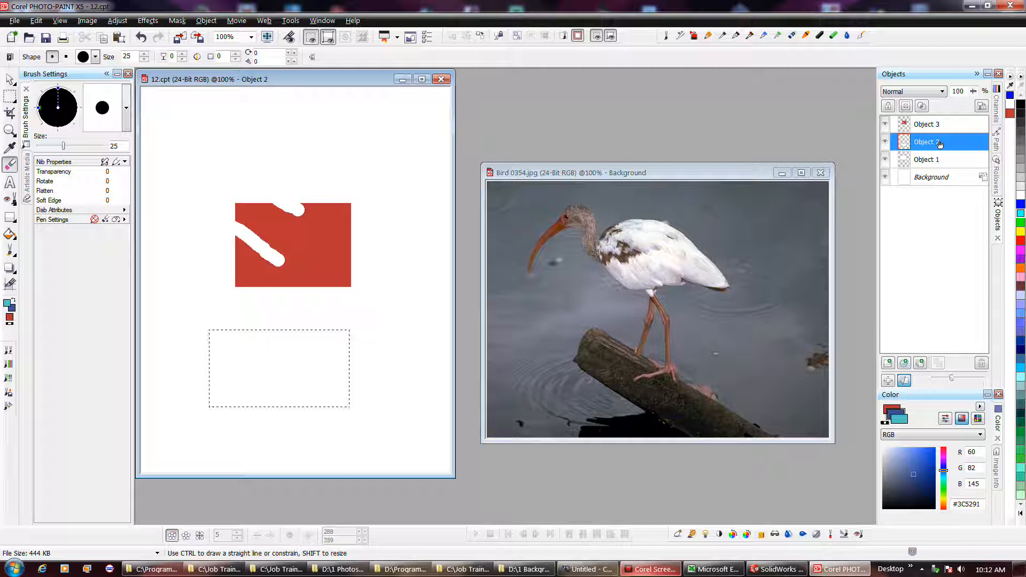
pyautogui.click(9, 234)
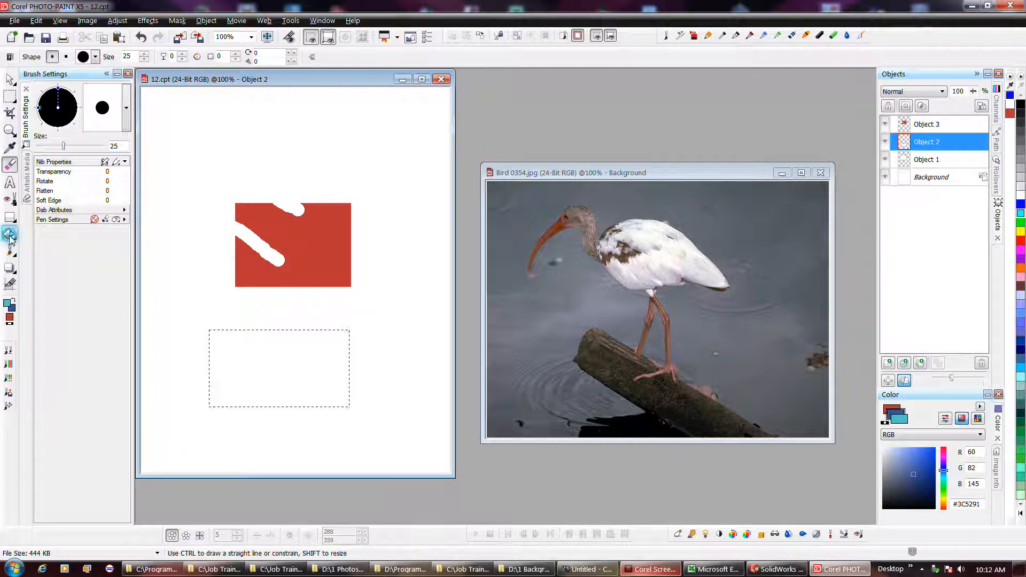
pyautogui.click(275, 360)
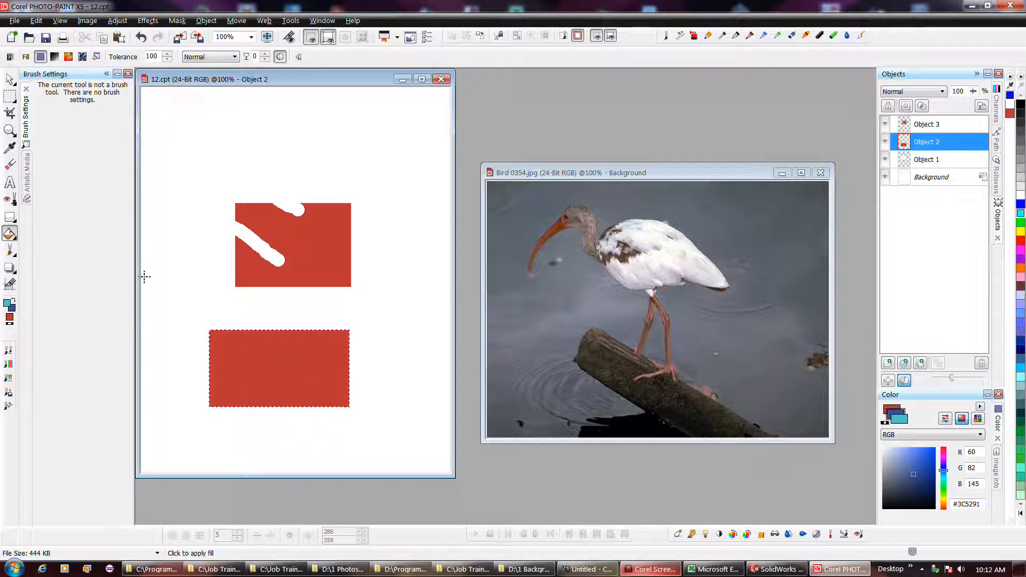
# - Apply an Interactive Fill linear gradient to Object 2 and undo it
pyautogui.click(12, 239)
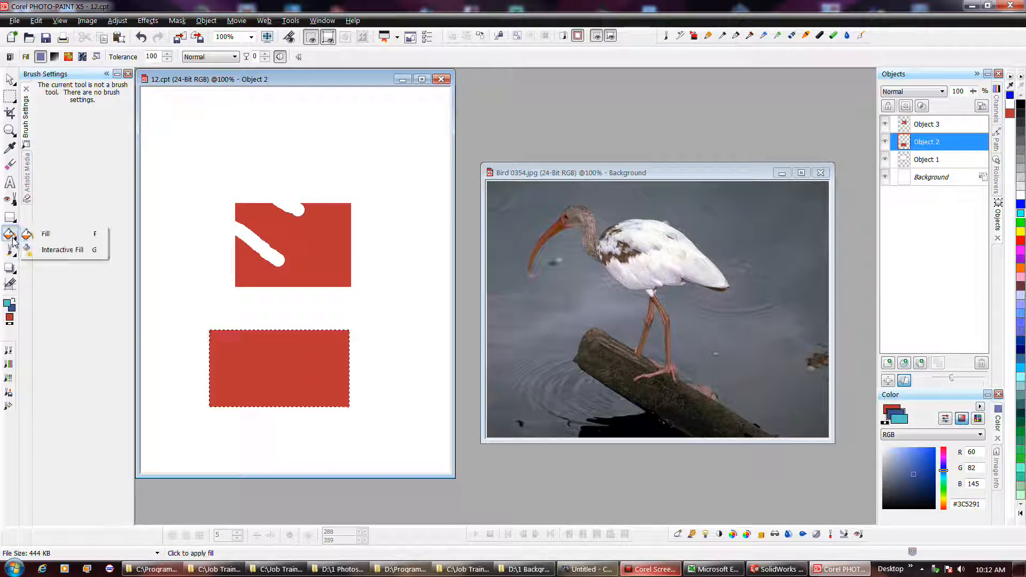
pyautogui.click(59, 250)
pyautogui.moveTo(244, 341); pyautogui.dragTo(325, 393)
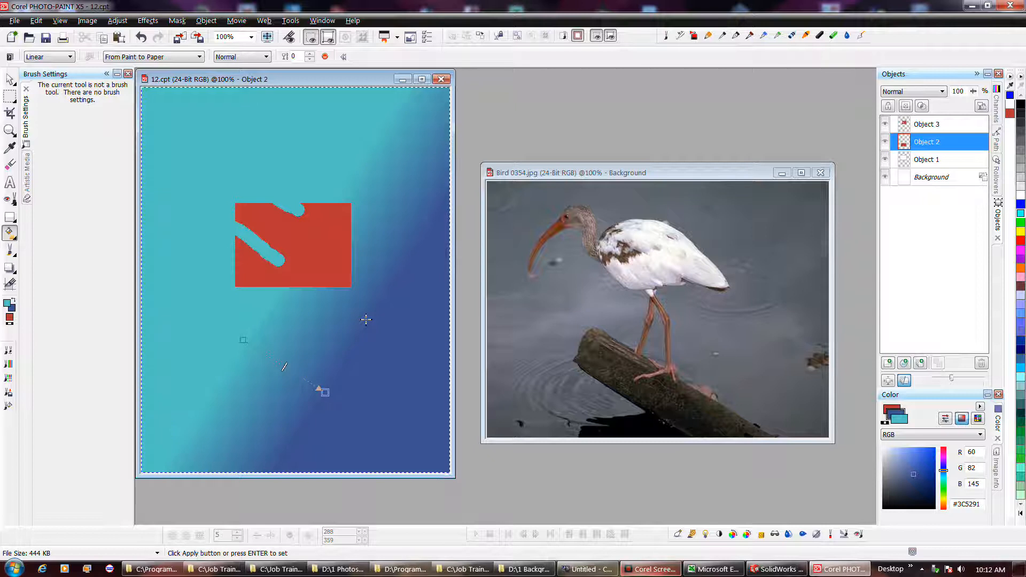
pyautogui.hotkey('ctrl', 'z')
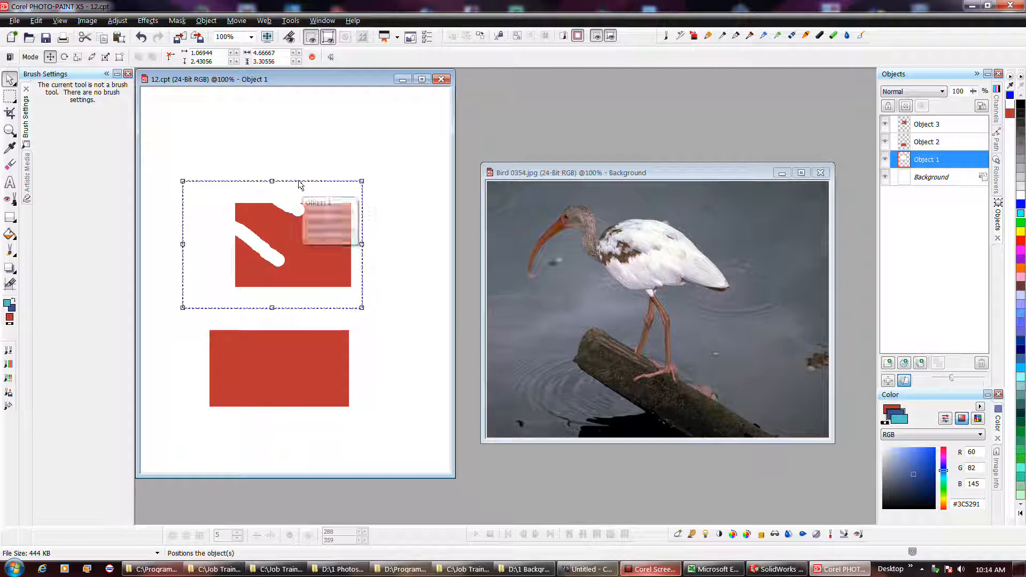
# - Move Object 1 above the red rectangle and shrink it to a smaller rectangle
pyautogui.moveTo(300, 179); pyautogui.dragTo(307, 140)
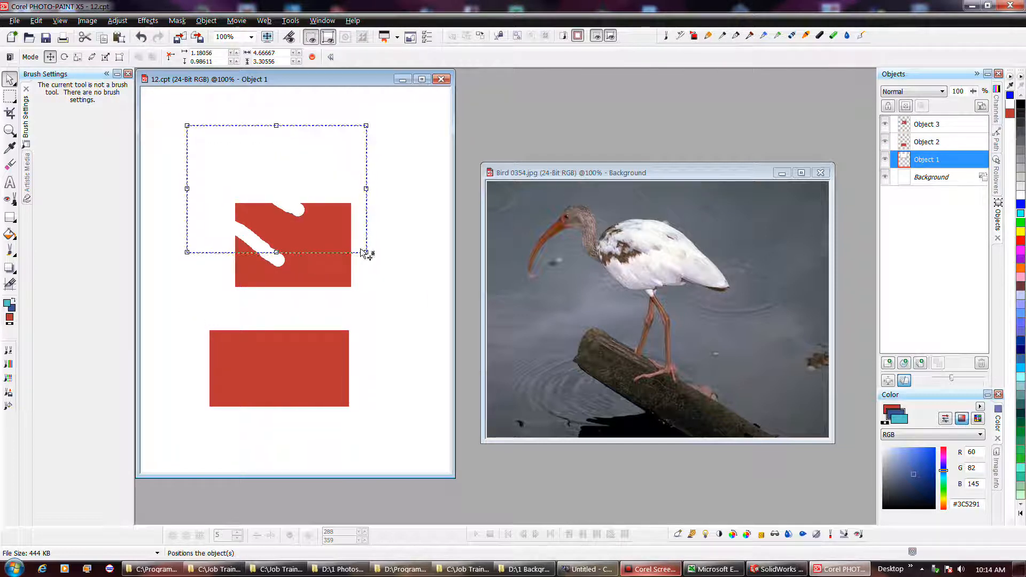
pyautogui.moveTo(366, 252); pyautogui.dragTo(343, 183)
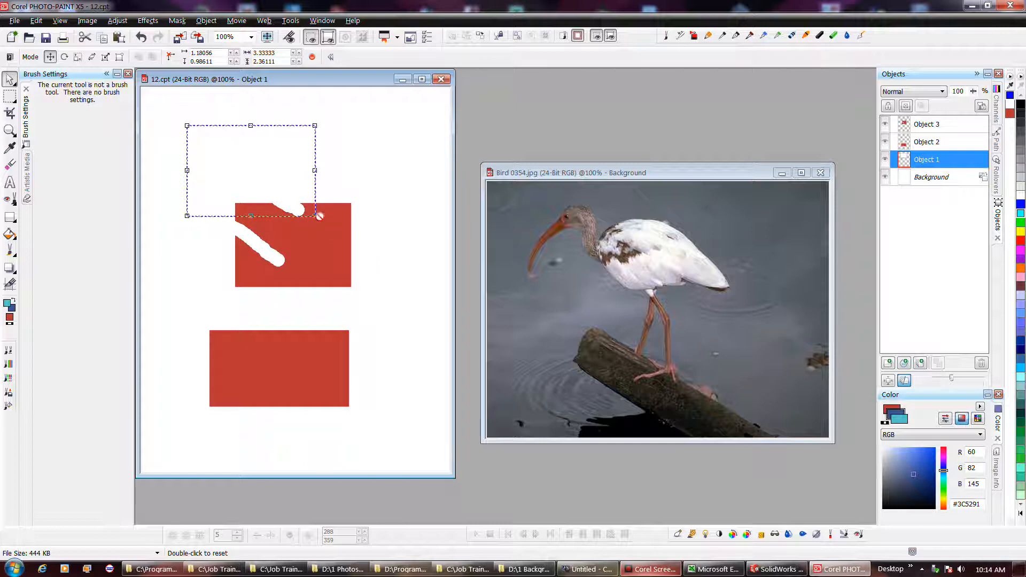
pyautogui.moveTo(316, 216); pyautogui.dragTo(334, 159)
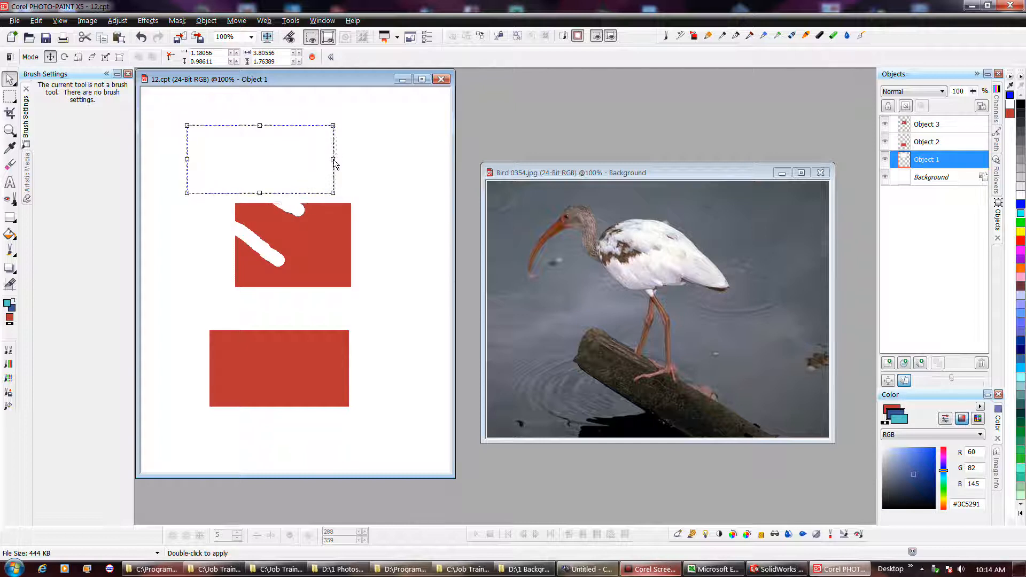
# - Rotate and distort Object 1 into a slanted quadrilateral and apply the transformation
pyautogui.click(320, 169)
pyautogui.moveTo(336, 195)
pyautogui.mouseDown()
pyautogui.moveTo(350, 176)
pyautogui.moveTo(336, 181)
pyautogui.mouseUp()
pyautogui.click(328, 178)
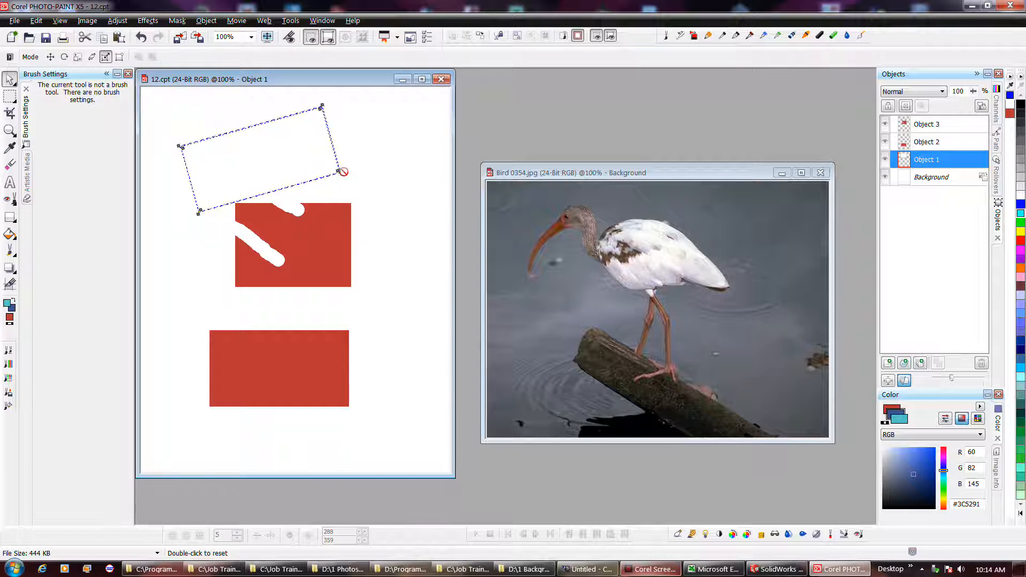
pyautogui.click(342, 181)
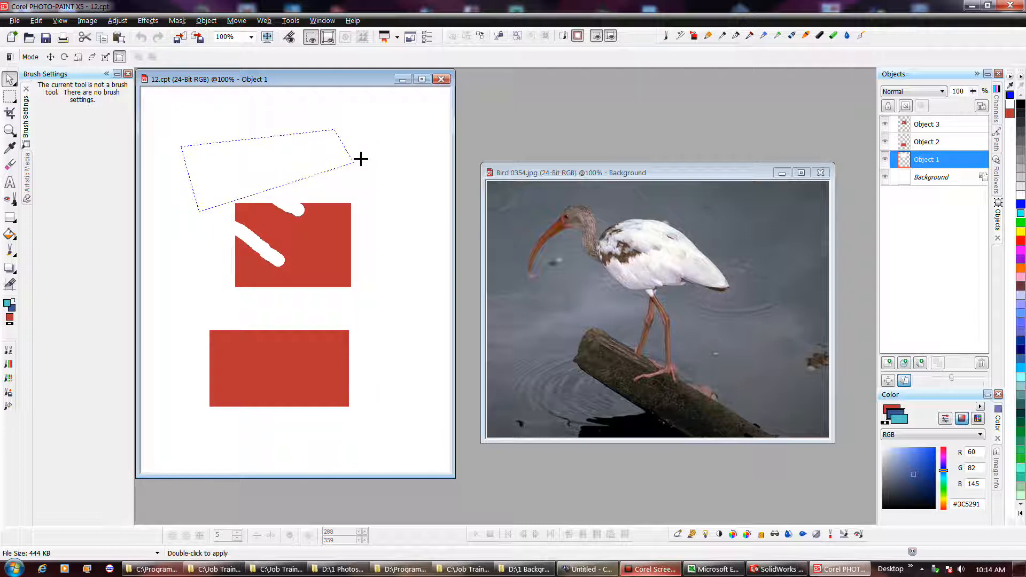
pyautogui.doubleClick(318, 167)
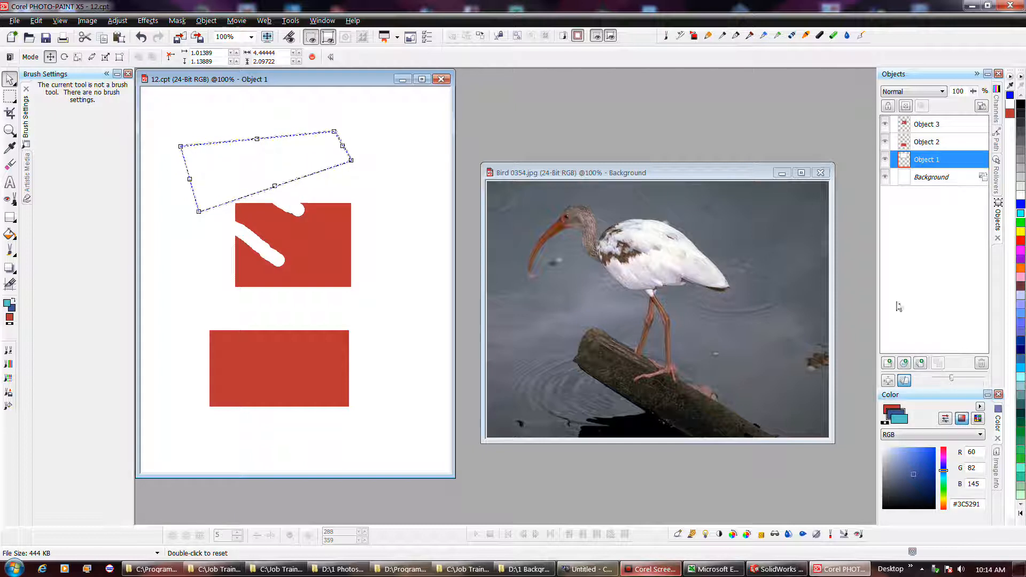
# - Set the fill color to #27469C and fill the slanted Object 1 with the Fill tool
pyautogui.click(9, 235)
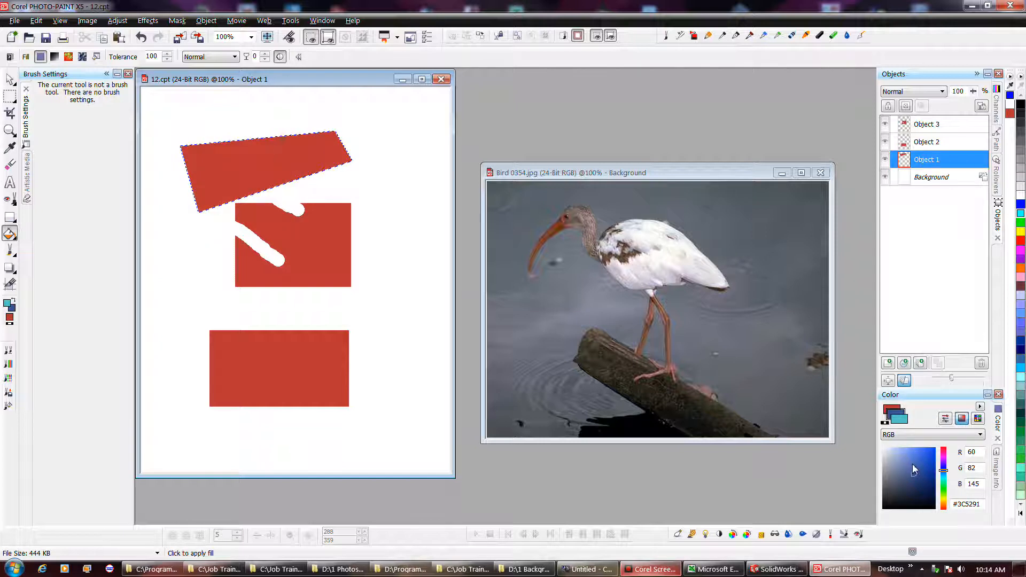
pyautogui.click(890, 411)
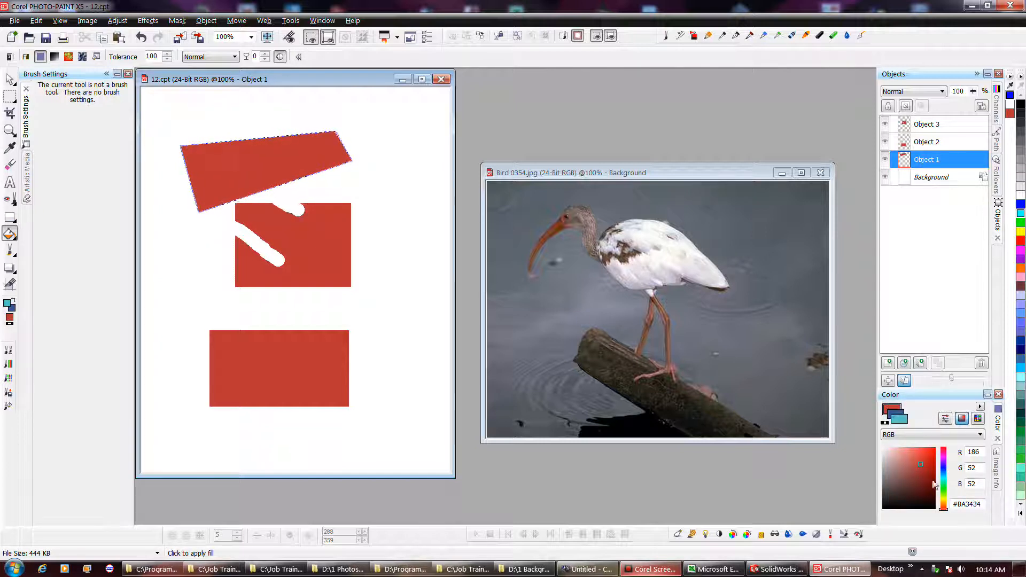
pyautogui.click(944, 471)
pyautogui.click(922, 471)
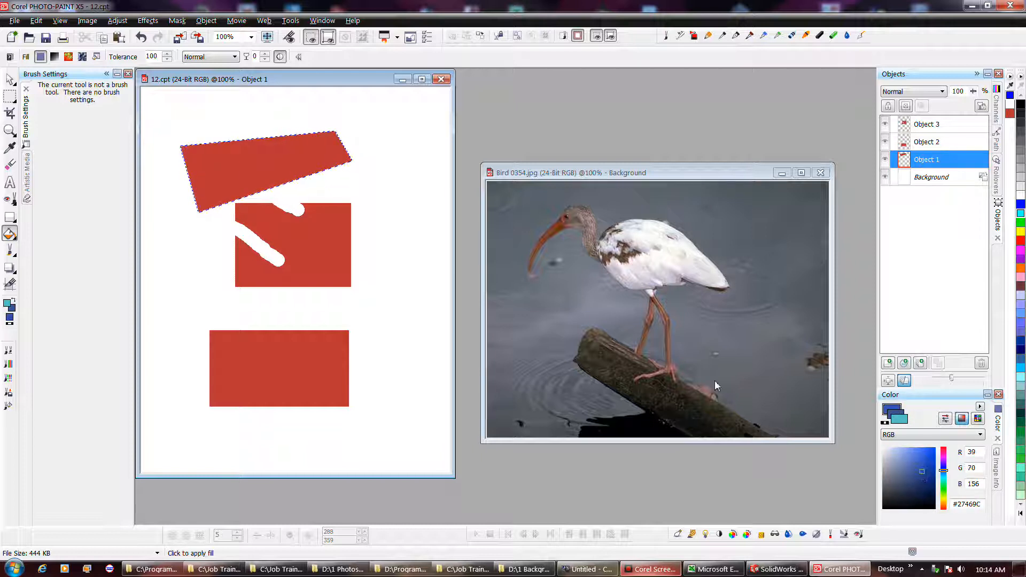
pyautogui.click(250, 159)
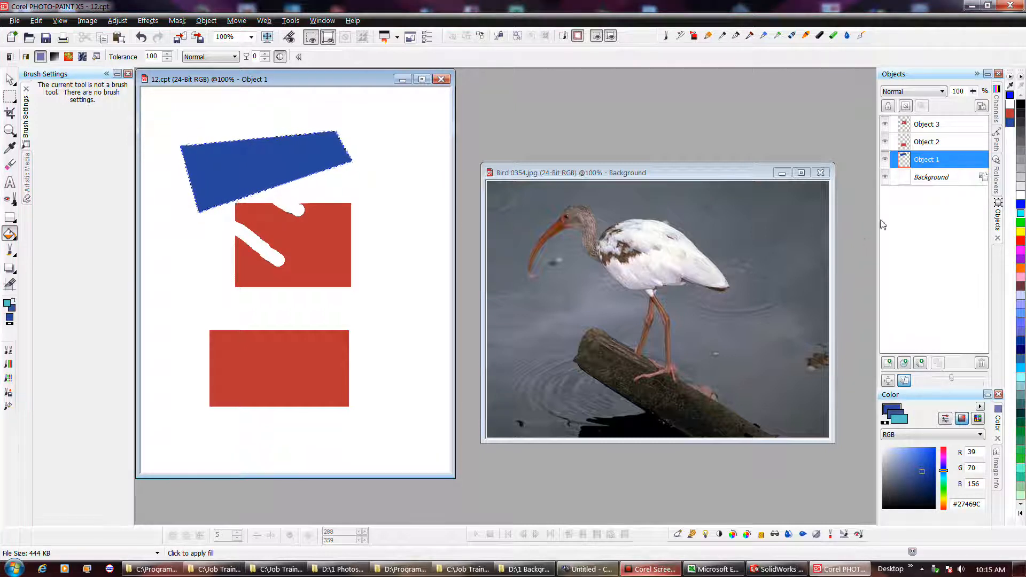
# - Duplicate Object 1 and delete the Background object in the Objects docker
pyautogui.rightClick(928, 179)
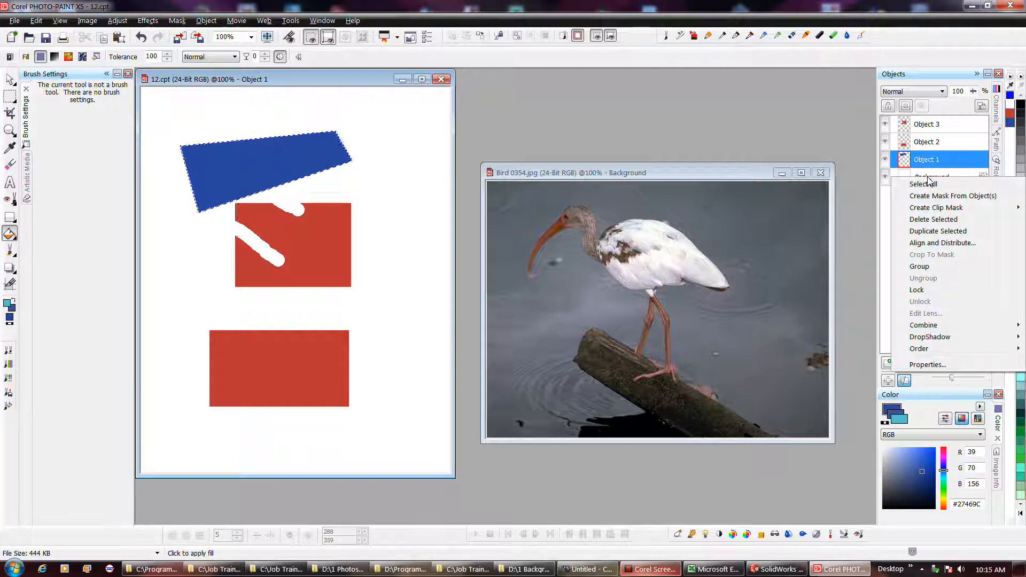
pyautogui.click(954, 232)
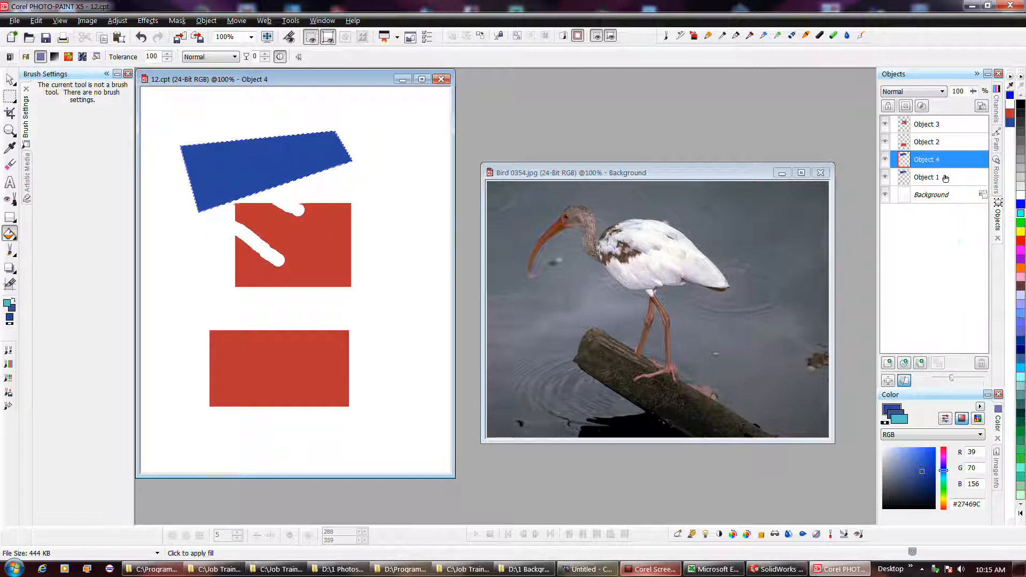
pyautogui.click(942, 196)
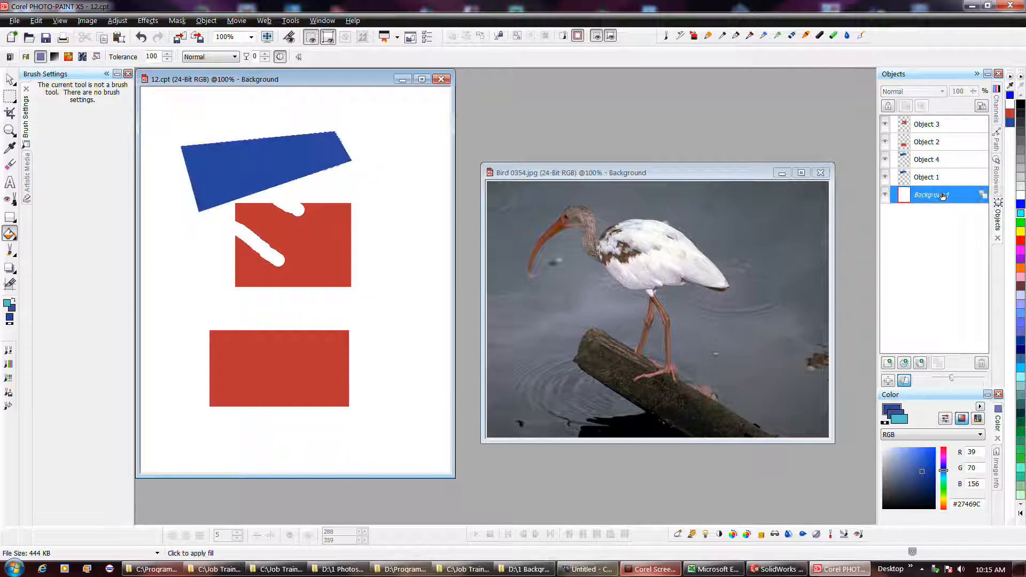
pyautogui.rightClick(942, 195)
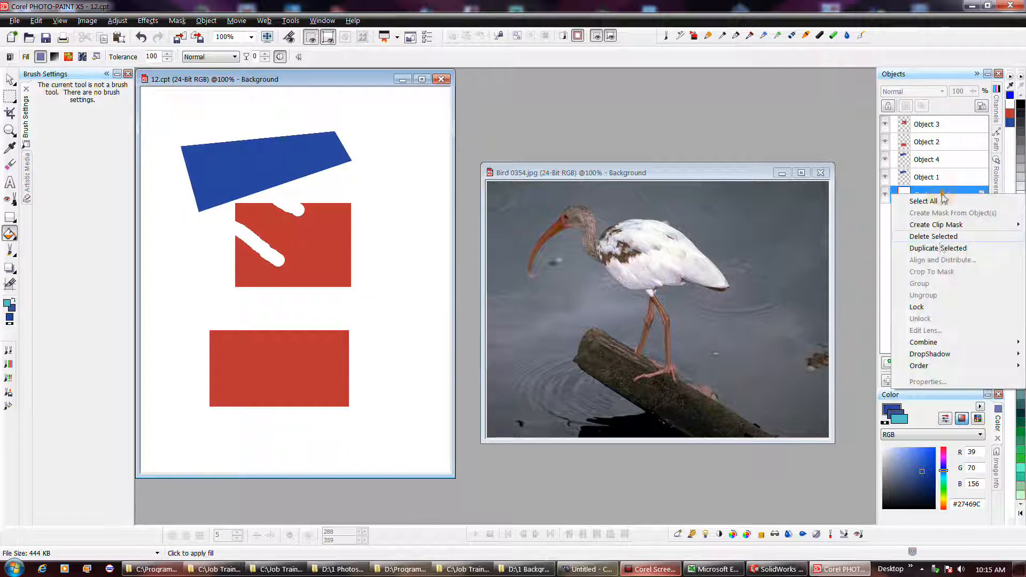
pyautogui.click(939, 236)
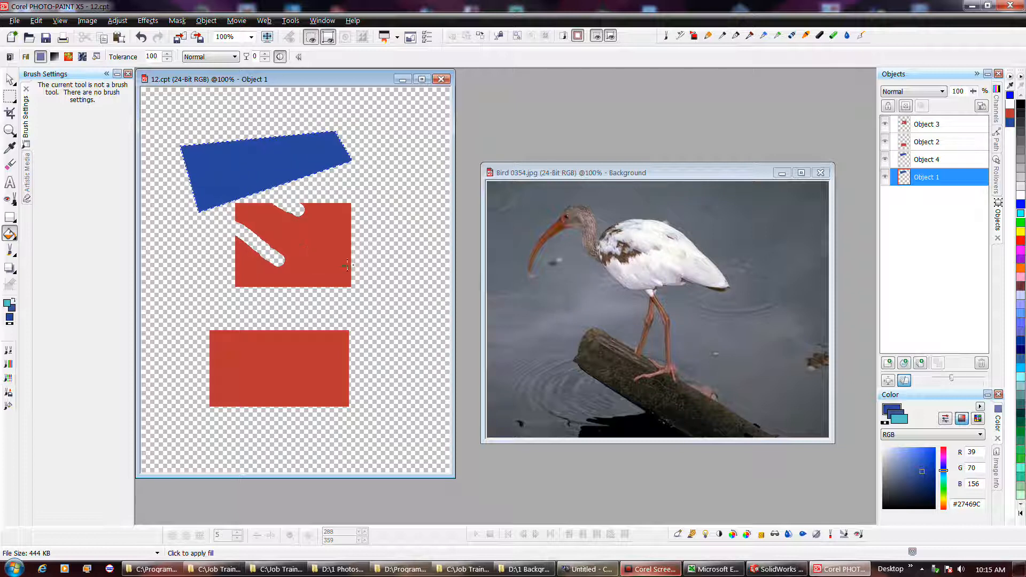
# - Convert the bird photo's Background into an object, then return to the 12.cpt image
pyautogui.click(575, 262)
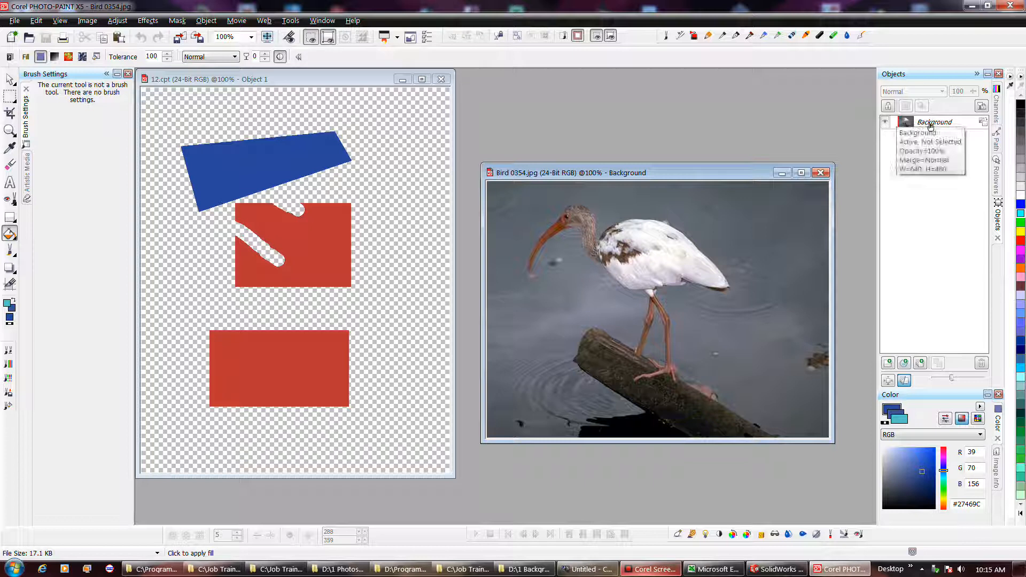
pyautogui.click(984, 123)
pyautogui.click(986, 126)
pyautogui.click(955, 145)
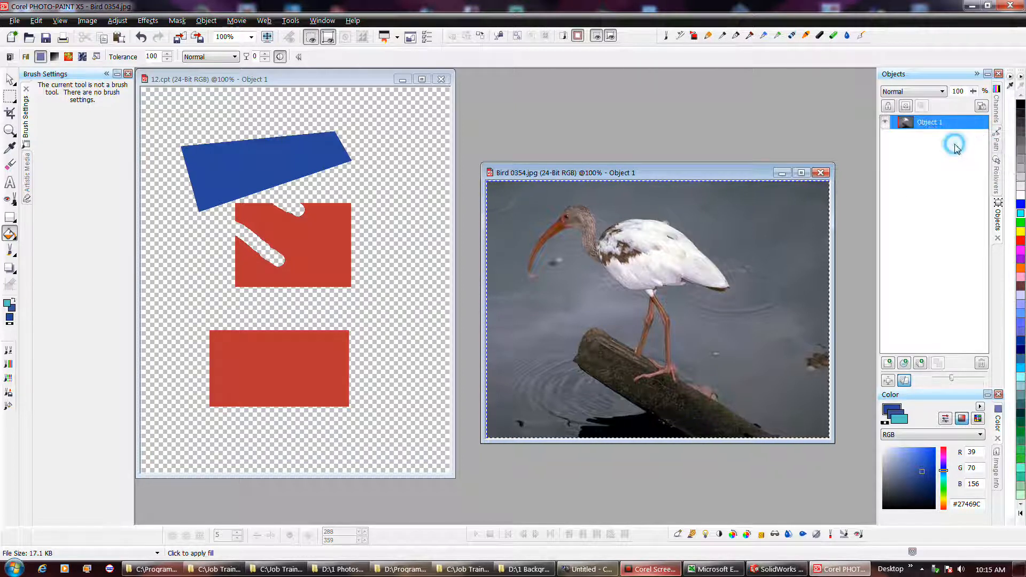
pyautogui.click(375, 239)
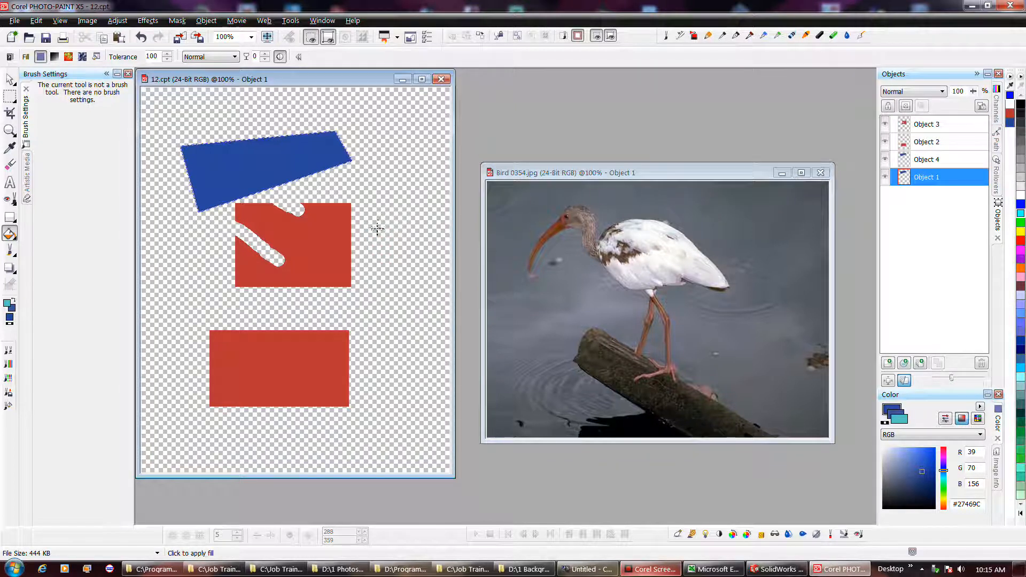
# - Set the foreground color to black
pyautogui.click(652, 570)
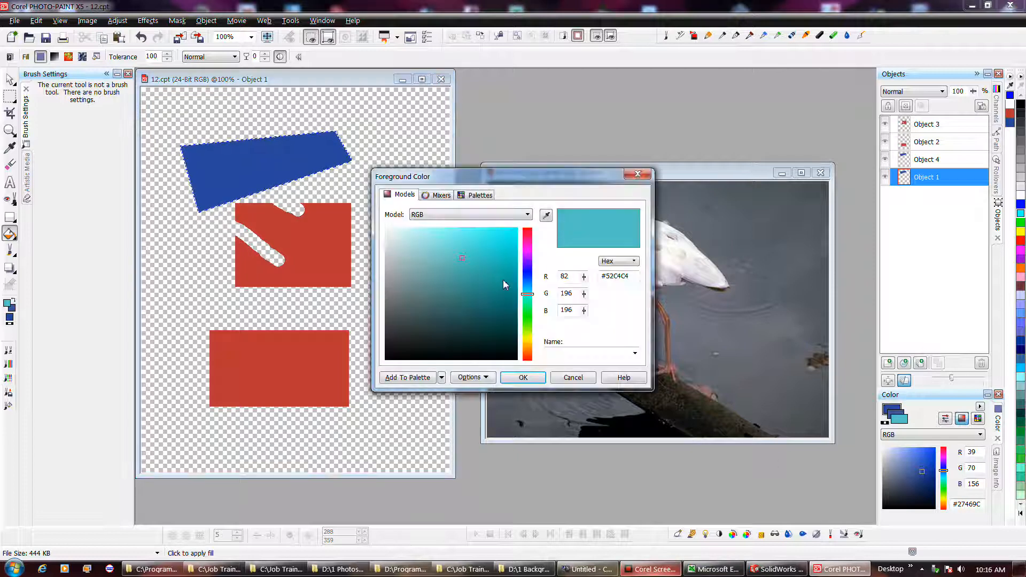
pyautogui.click(398, 355)
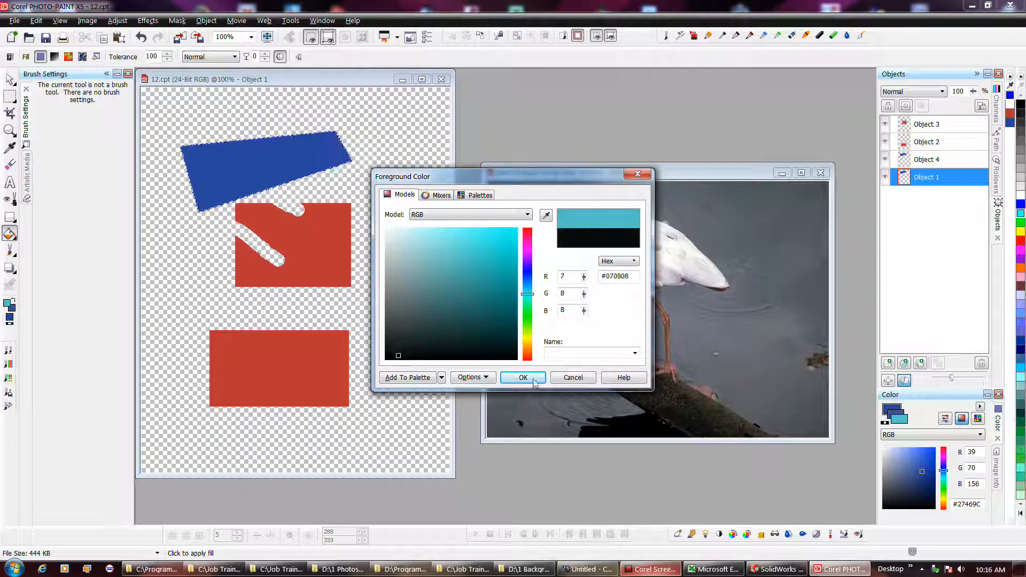
# - Set the background color to white, #FFFFFF
pyautogui.doubleClick(15, 309)
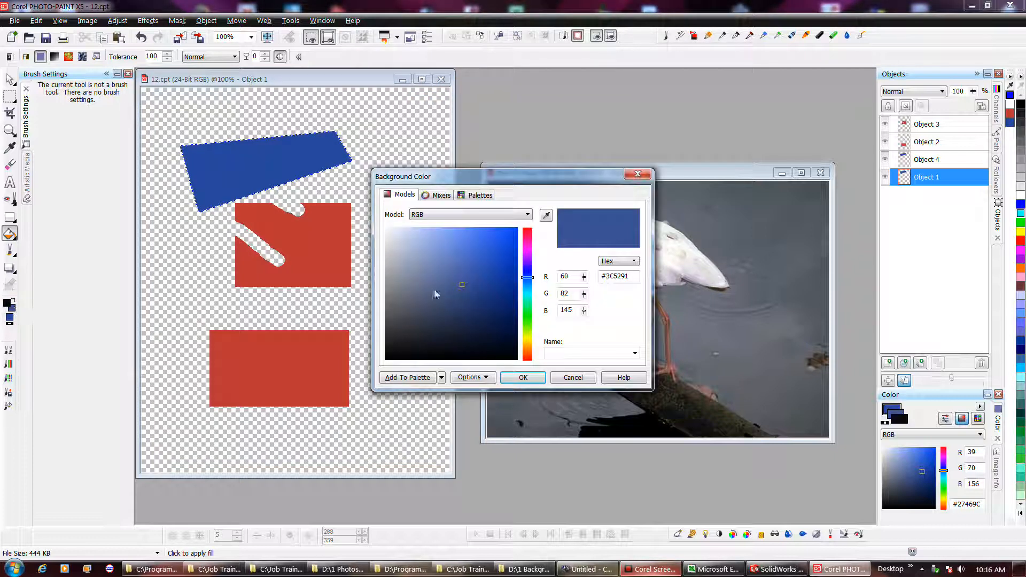
pyautogui.moveTo(423, 246); pyautogui.dragTo(385, 225)
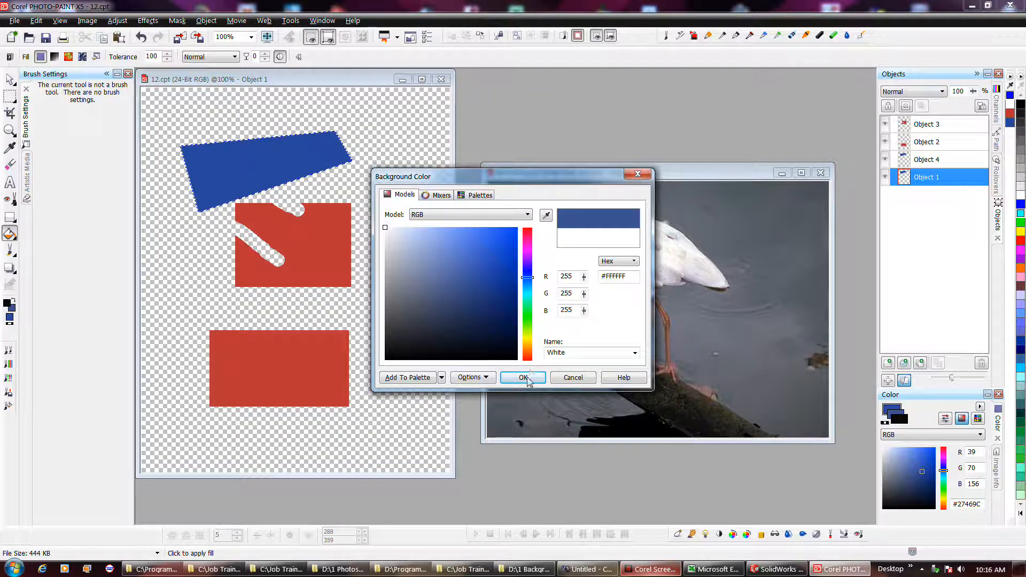
pyautogui.click(523, 378)
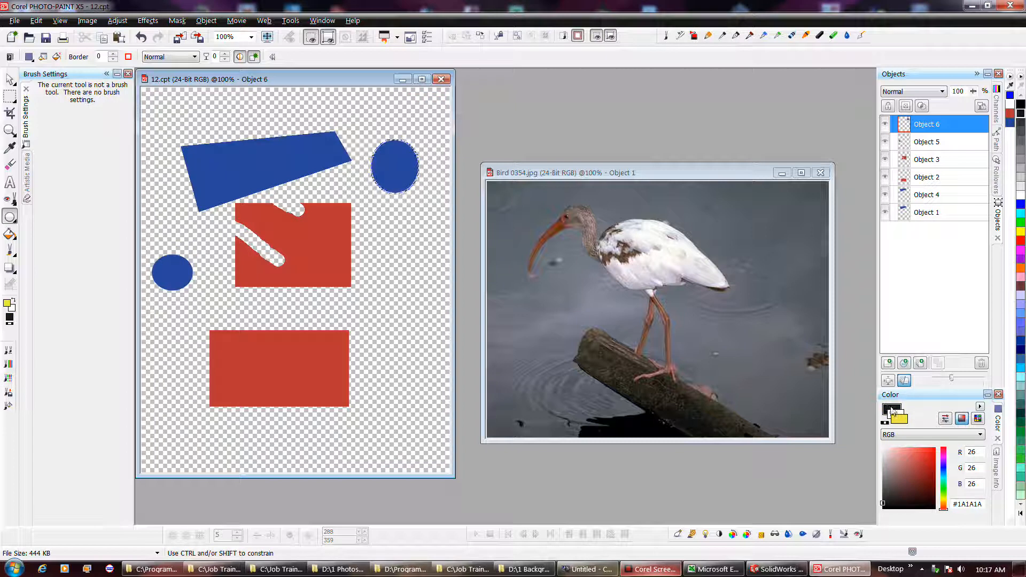
# - Pick black and yellow swatches from the color palette for the ellipse colors
pyautogui.rightClick(907, 458)
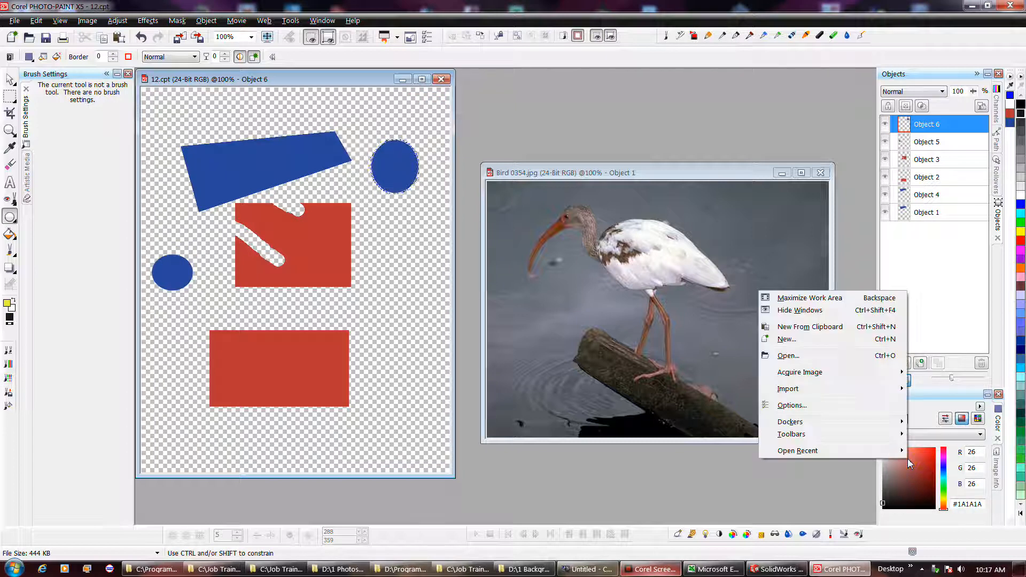
pyautogui.rightClick(1021, 141)
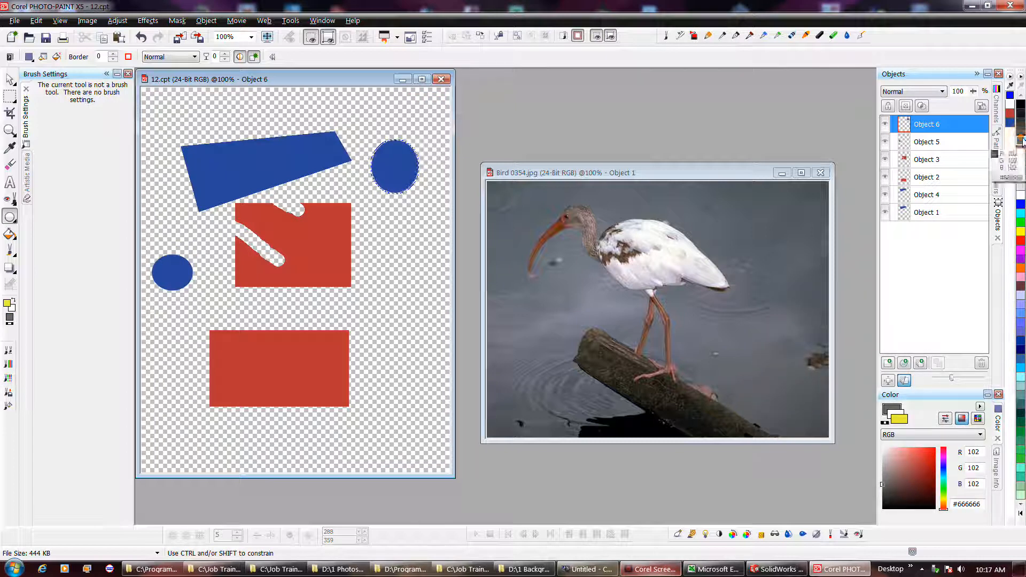
pyautogui.rightClick(1020, 105)
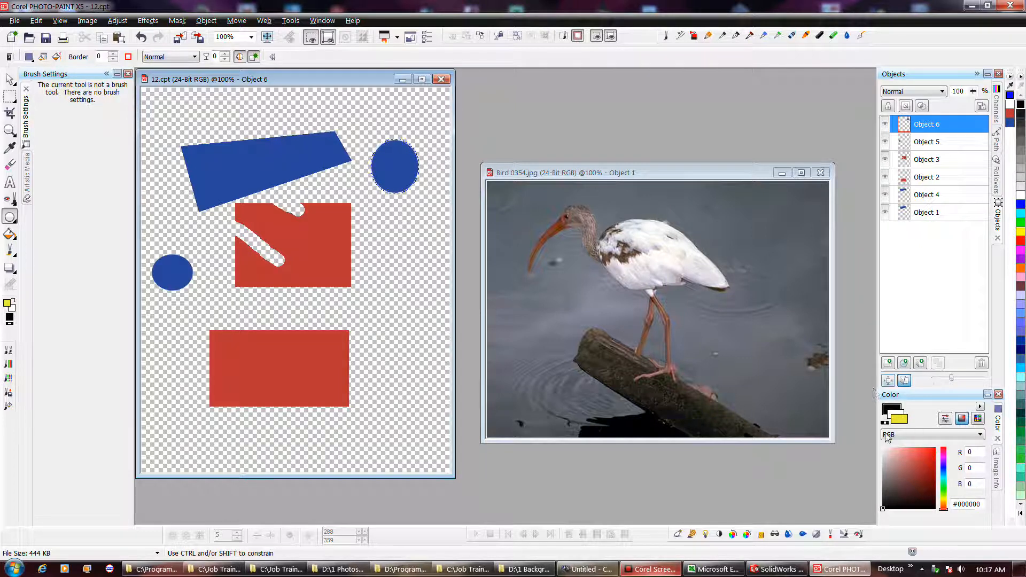
pyautogui.click(1020, 226)
pyautogui.click(1021, 232)
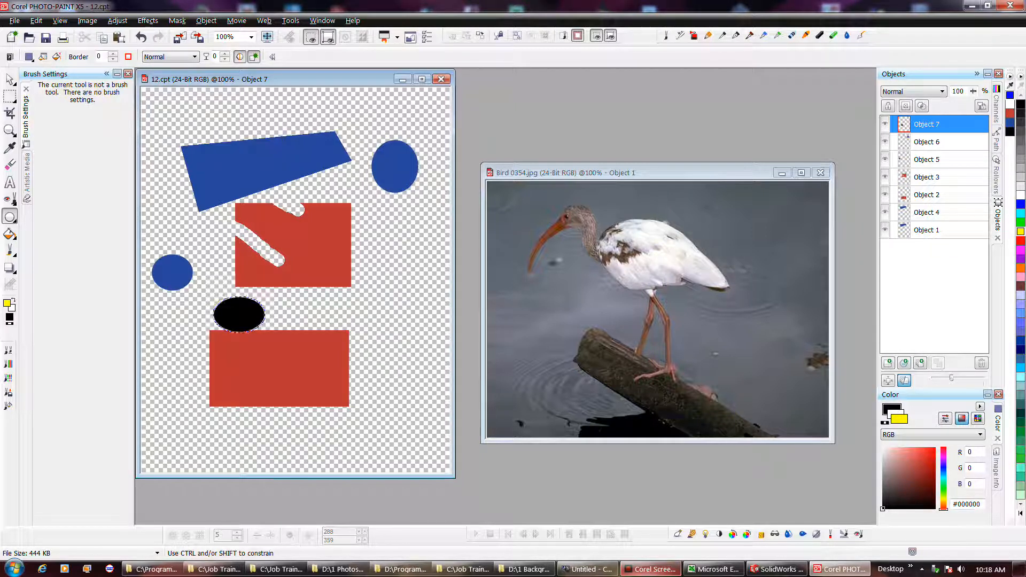
# - Make yellow the fill color and draw an ellipse about 75 by 55 pixels overlapping the lower red rectangle's upper-right corner
pyautogui.click(1021, 233)
pyautogui.click(1020, 104)
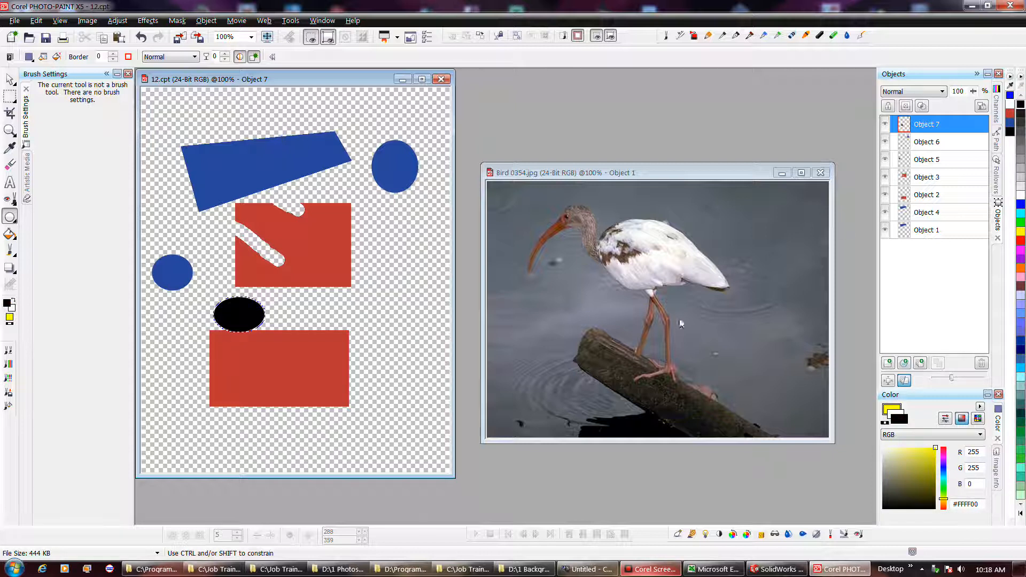
pyautogui.moveTo(328, 297); pyautogui.dragTo(402, 352)
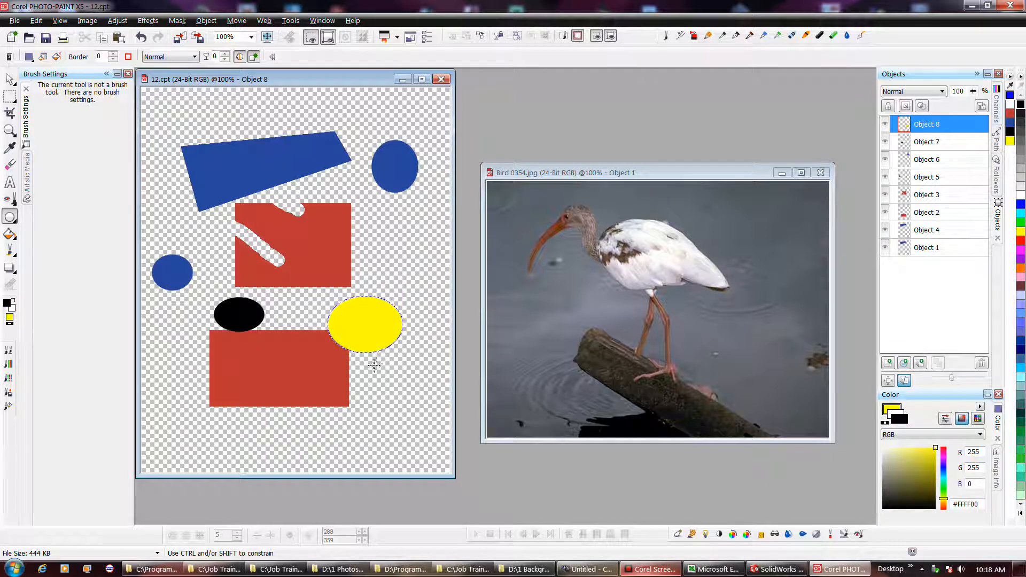